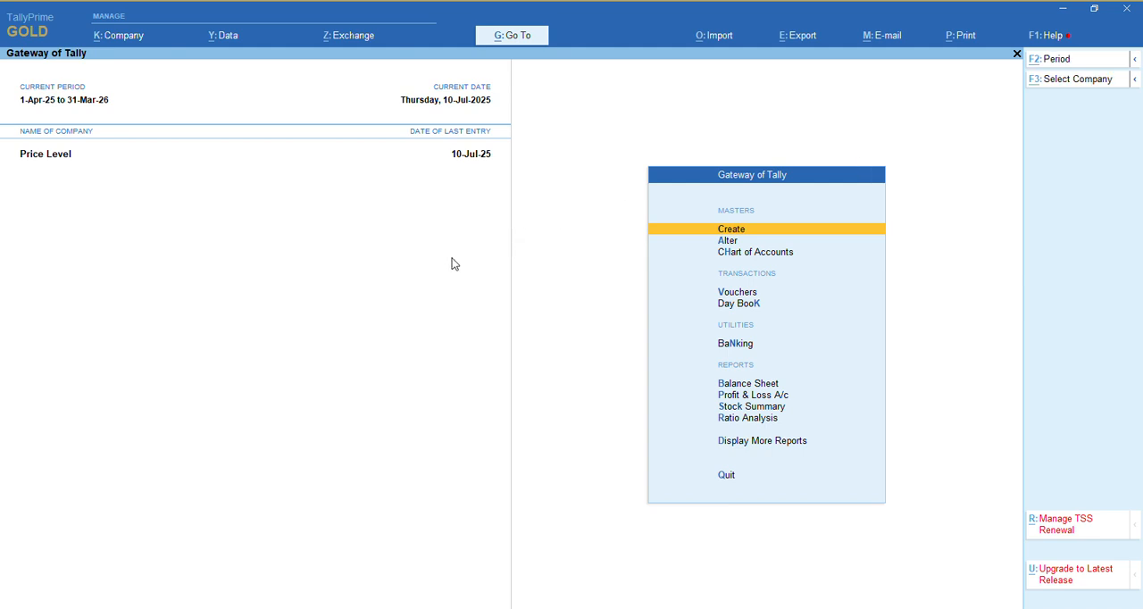
Open the TCS company from the company list
key(alt+F3)
text(tcs)
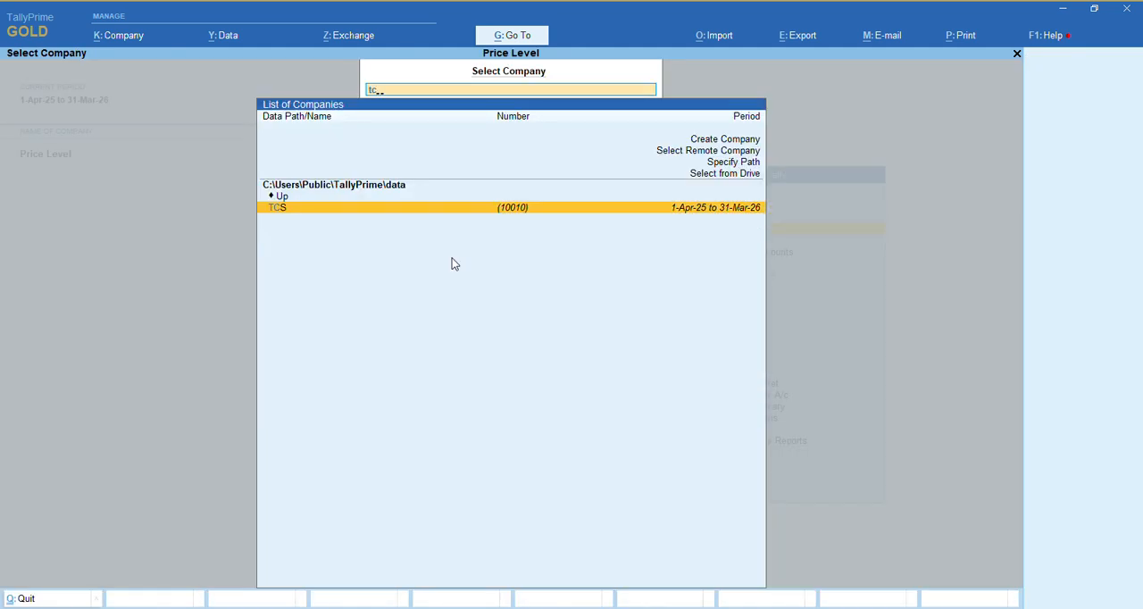
key(Return)
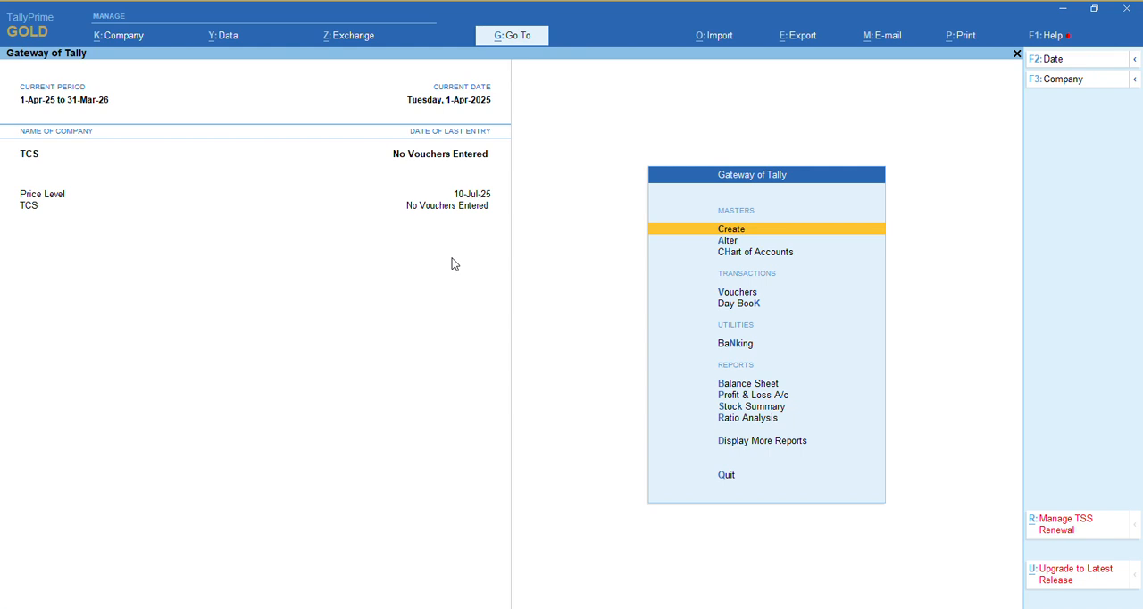
In the TCS company's features, disable Goods and Services Tax (GST) and enable Tax Collected at Source (TCS)
key(F11)
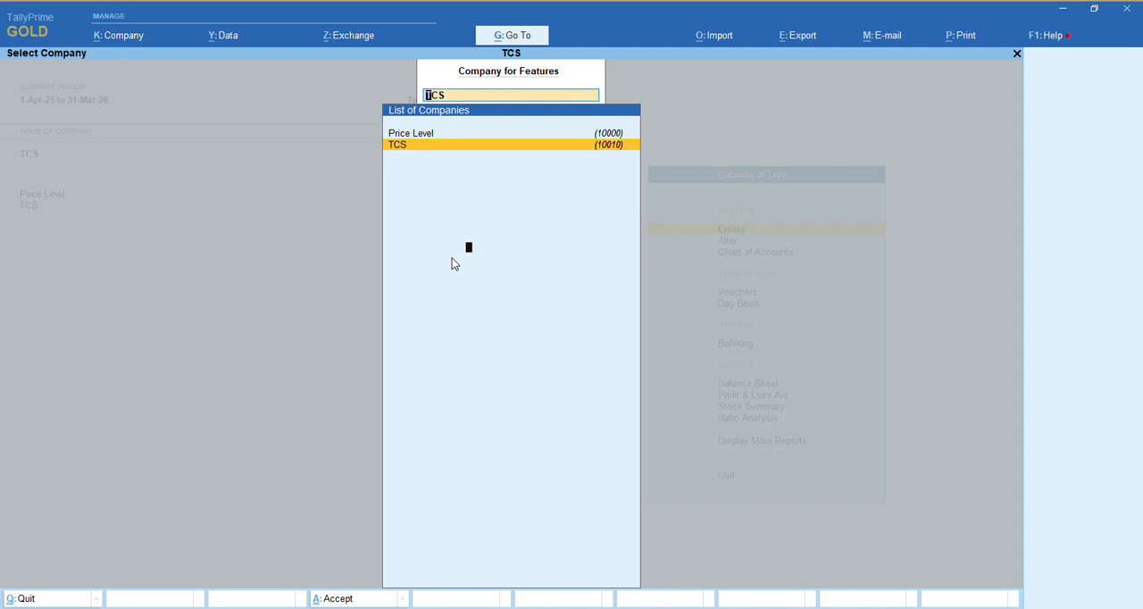
key(Return)
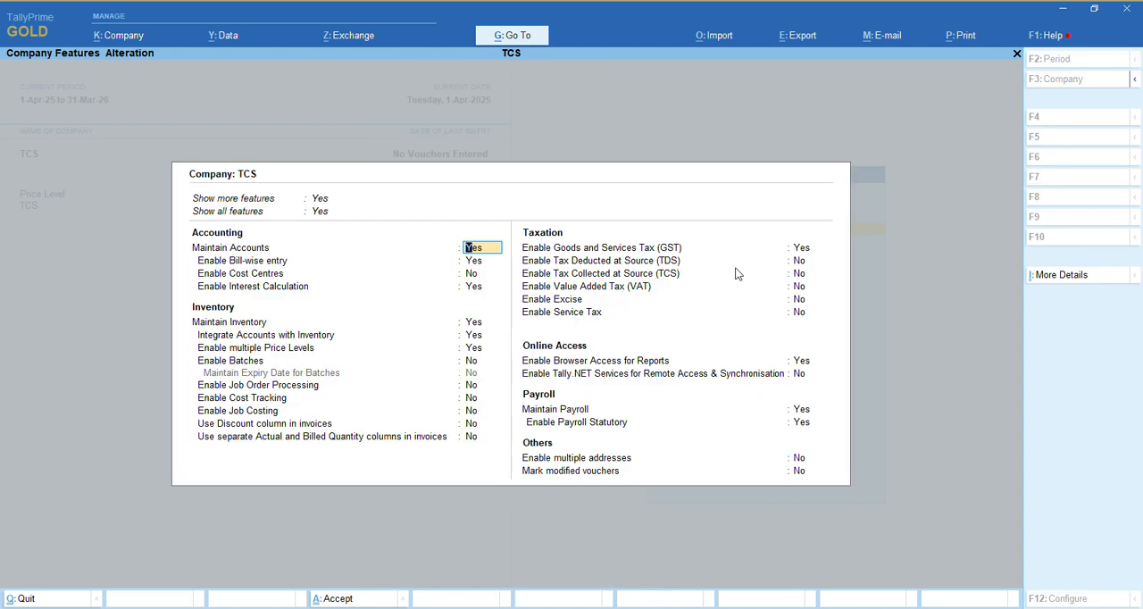
click(807, 250)
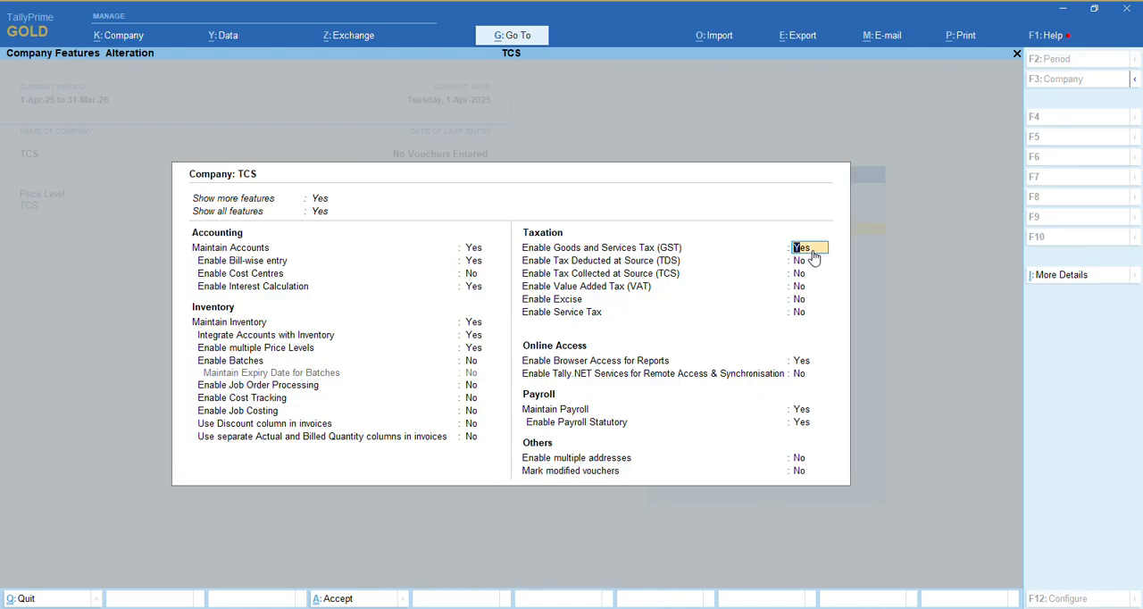
key(n)
key(Return)
text(y)
key(Return)
key(Return)
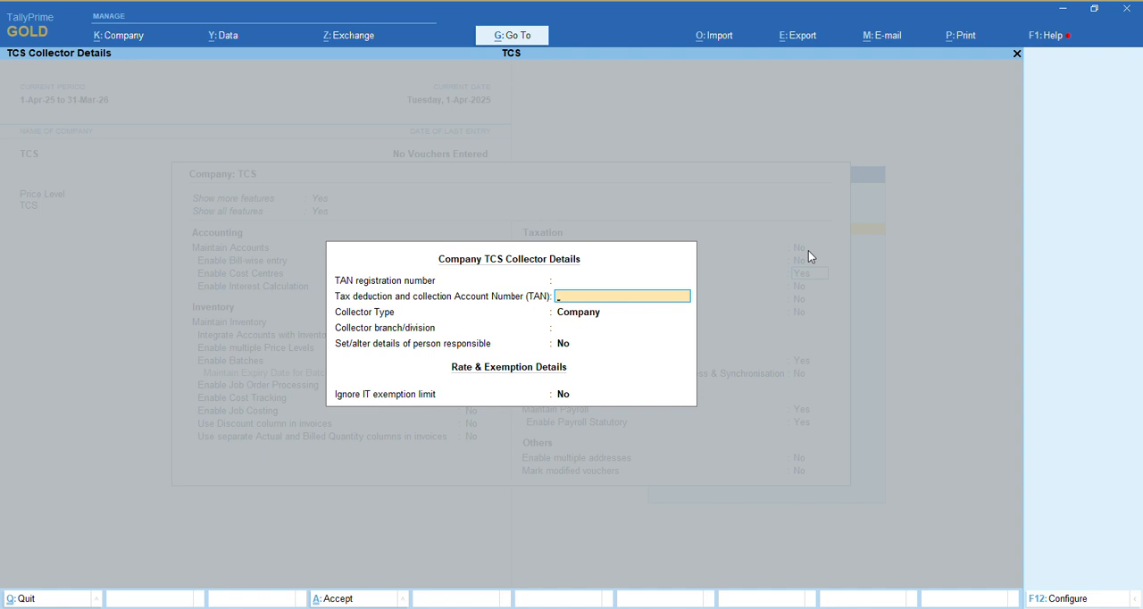
Enter the company's TAN, keep the collector type as Company, and leave the branch/division blank
key(Return)
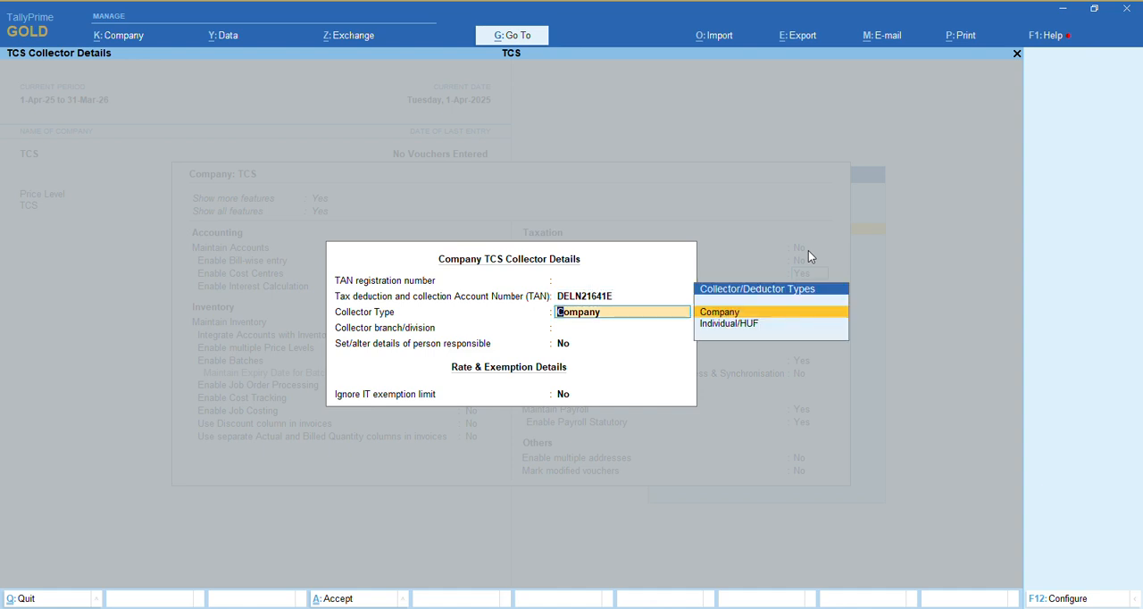
key(Return)
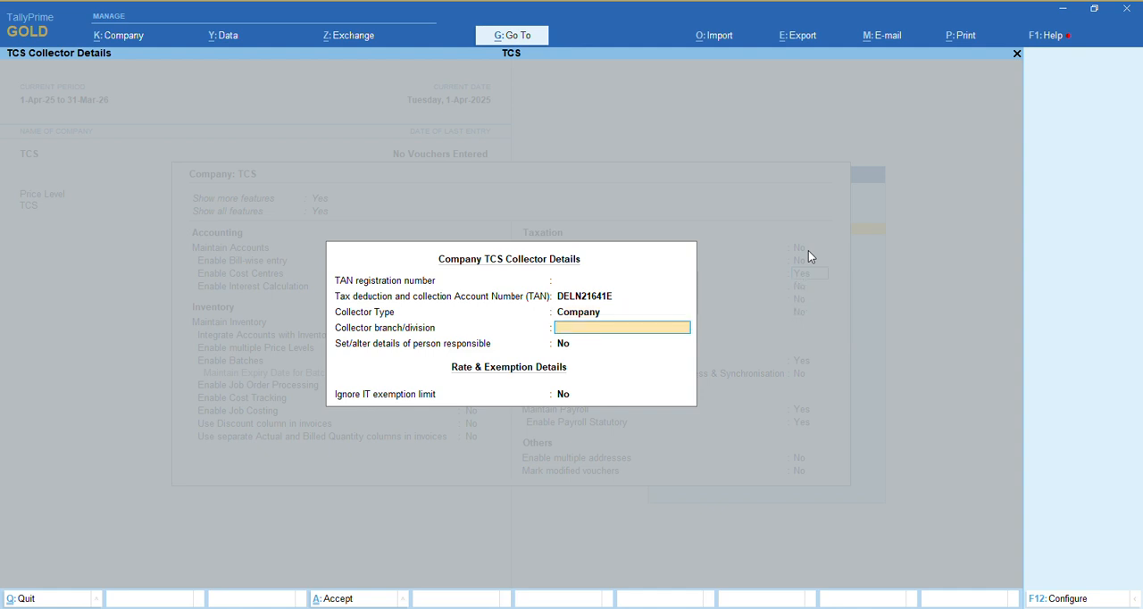
key(Return)
Enable details of the person responsible and enter their name, parent's name and designation Authorized Signatory, leaving the PAN blank
text(y)
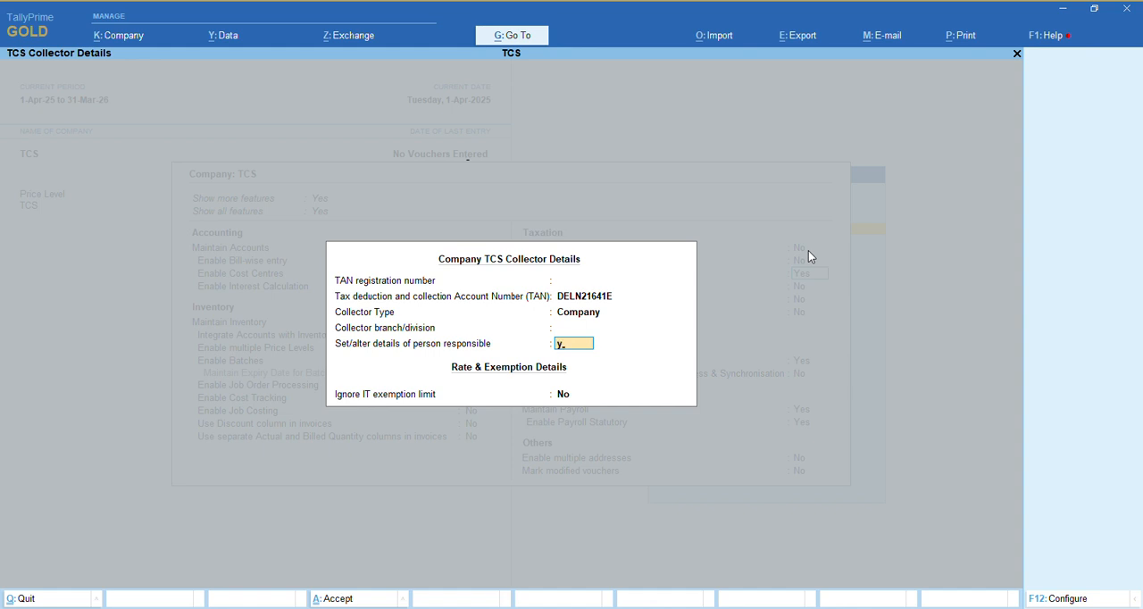
key(Return)
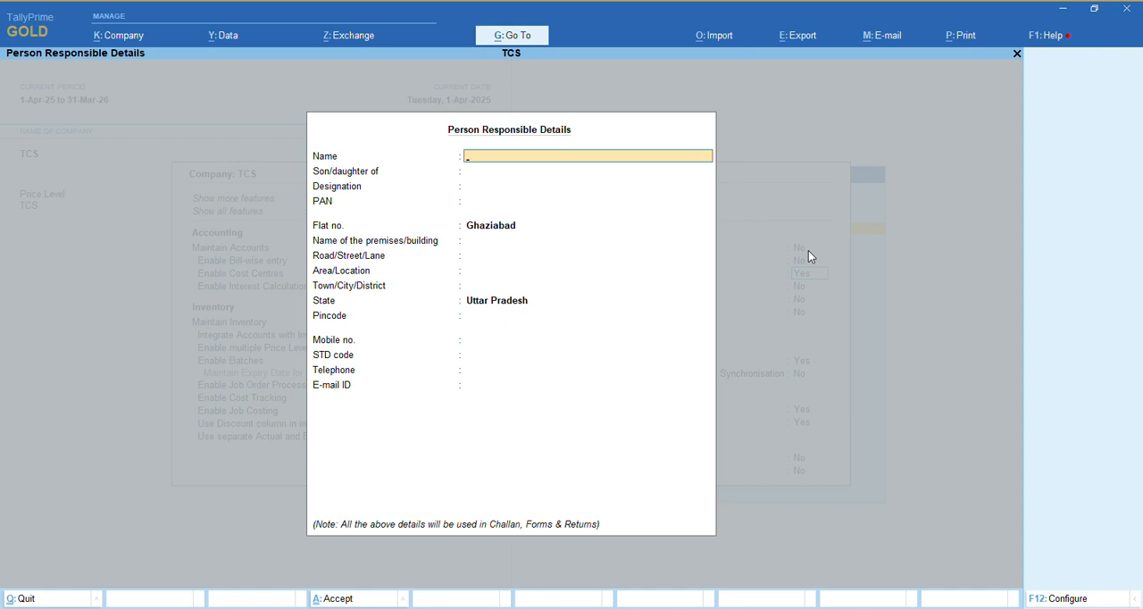
key(Return)
key(Return)
text(Authori)
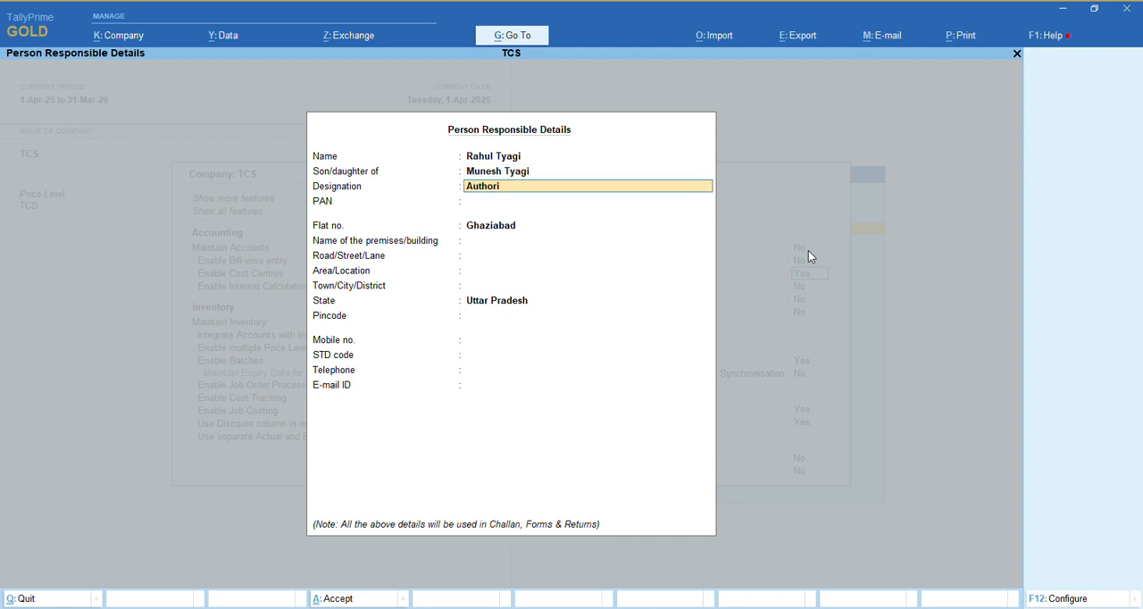
text(zed Signatory)
key(Return)
key(Return)
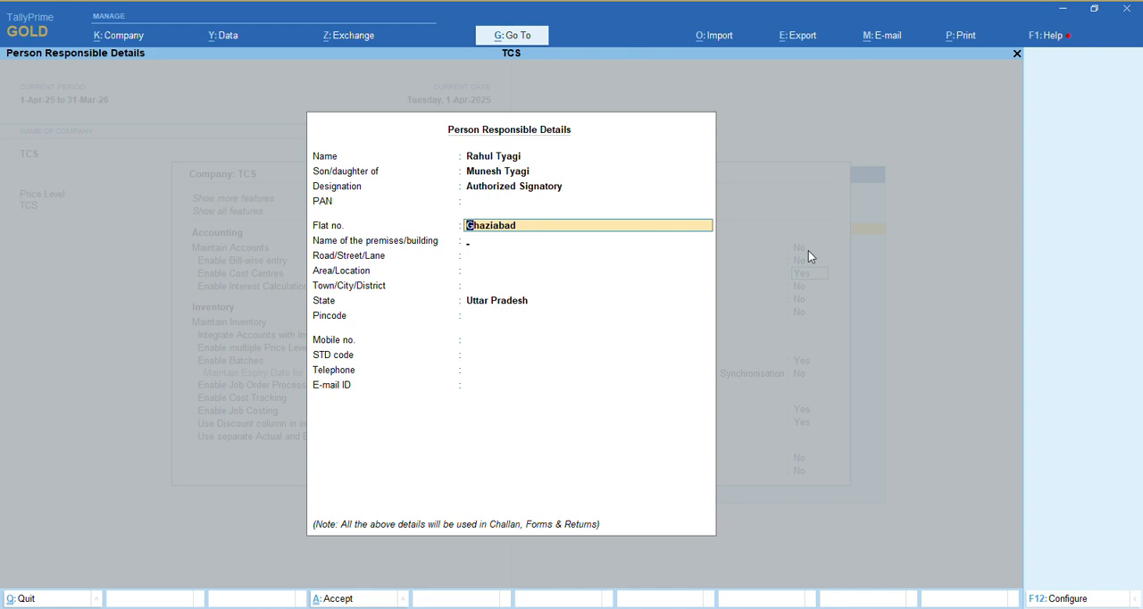
Keep the default address and blank contact fields, and accept the person responsible details
key(Return)
key(Return)
key(Return)
key(Return)
key(Return)
key(Return)
key(Return)
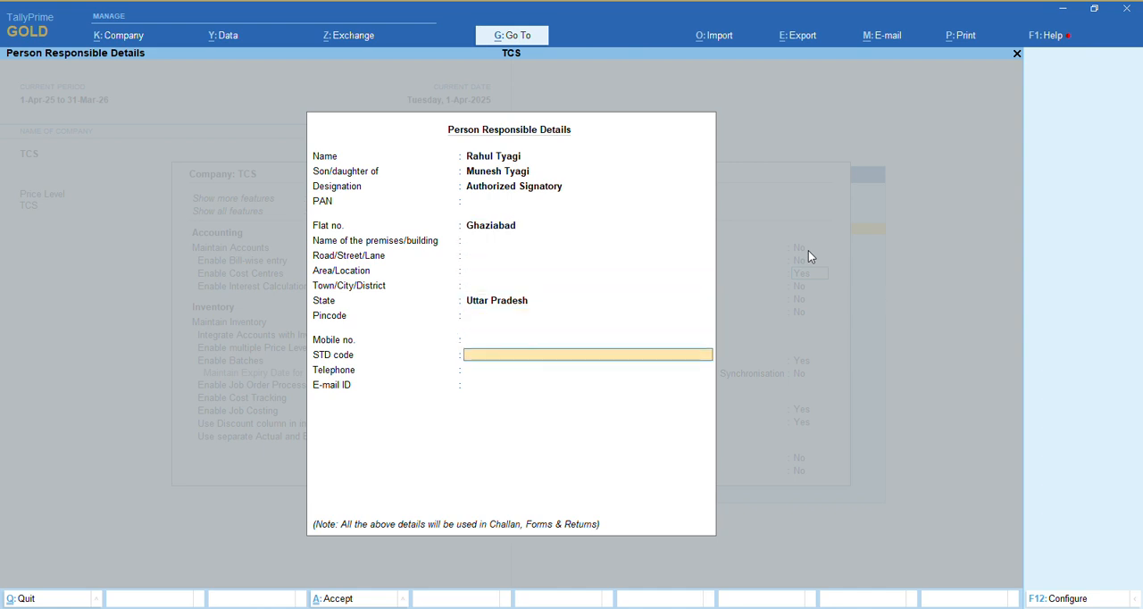
key(Return)
key(Return)
key(Return)
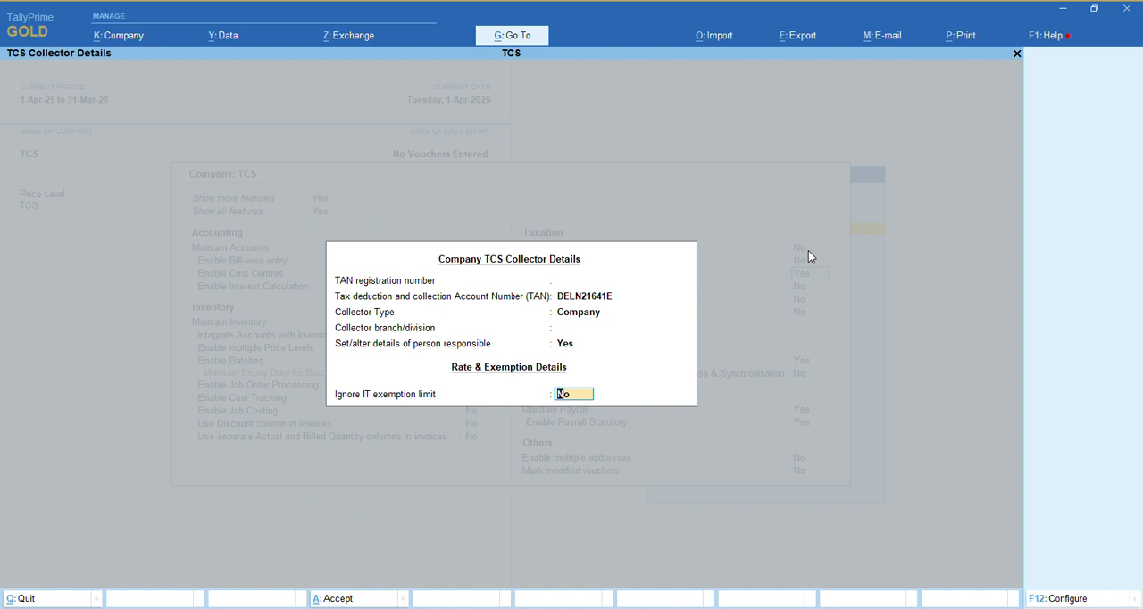
Keep Ignore IT exemption limit at No, save the company features, and return to the Gateway of Tally
key(Return)
key(ctrl+a)
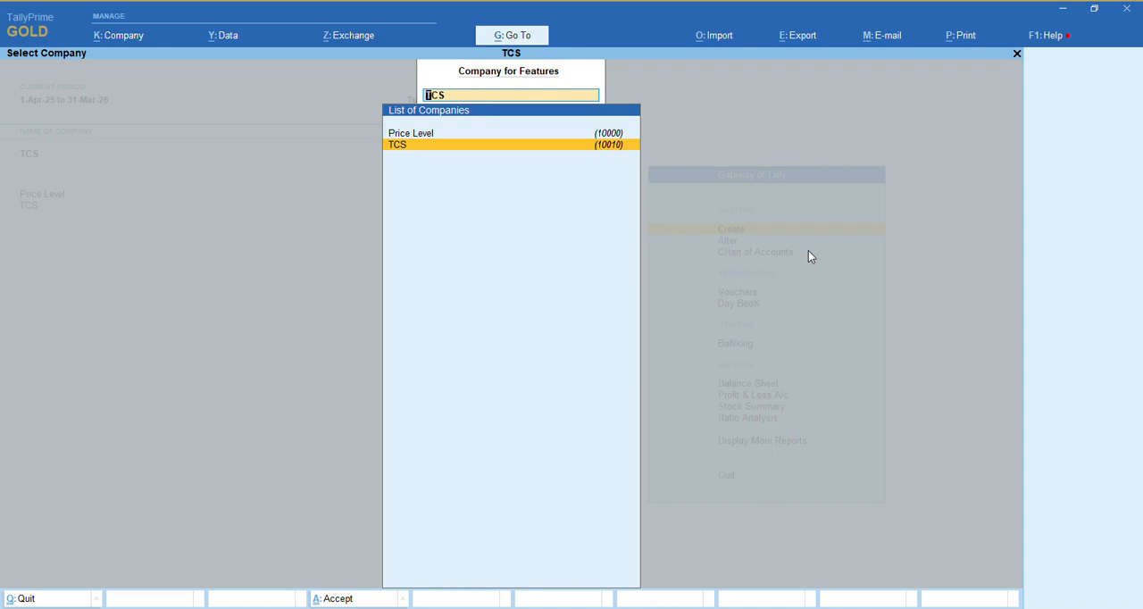
key(Escape)
key(Escape)
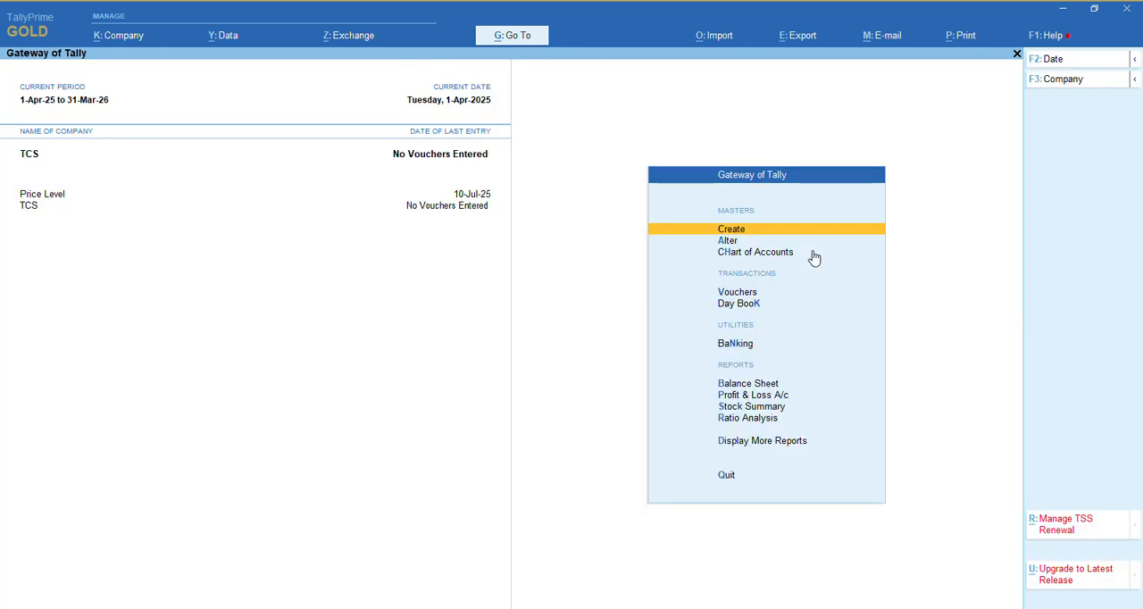
Create a ledger named ABC & Co. under Sundry Debtors with bill-by-bill balances maintained
key(Return)
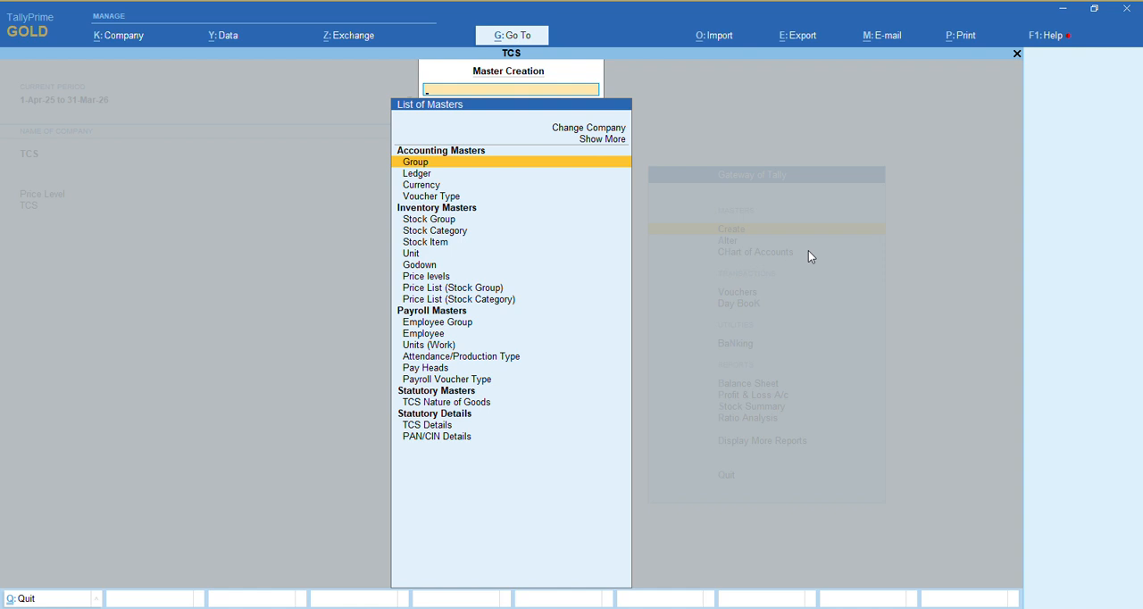
key(Down)
key(Return)
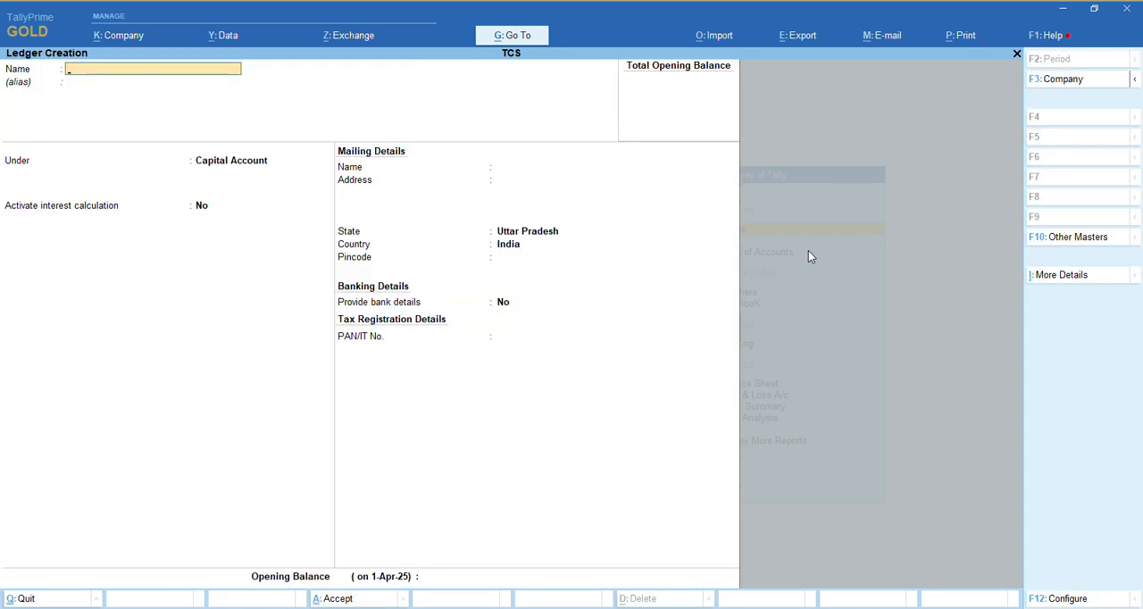
text(ABC & Co.)
key(Return)
key(Return)
text(Deb)
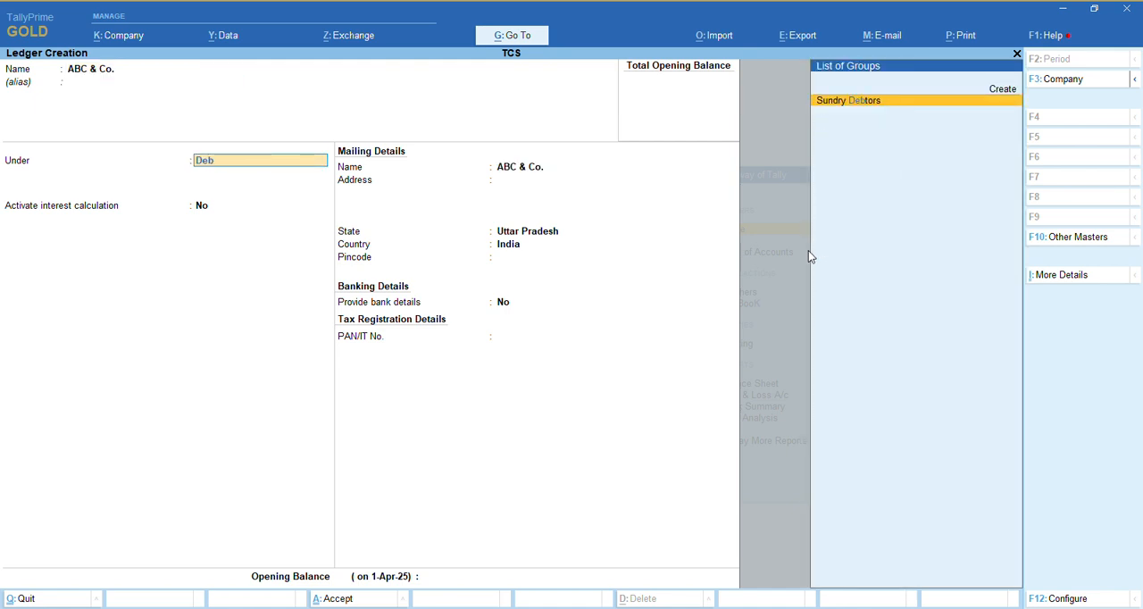
key(Return)
Set Is TCS Applicable to Yes for ABC & Co. with buyer/lessee type Partnership Firm, keeping the credit and interest defaults
key(Return)
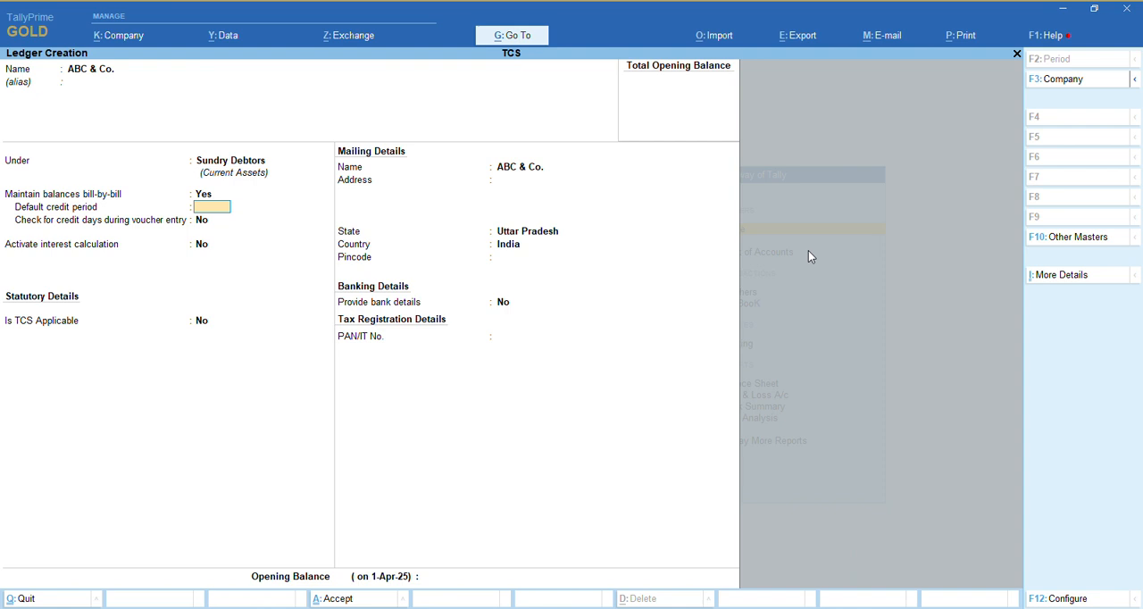
key(Return)
key(Return)
key(Return)
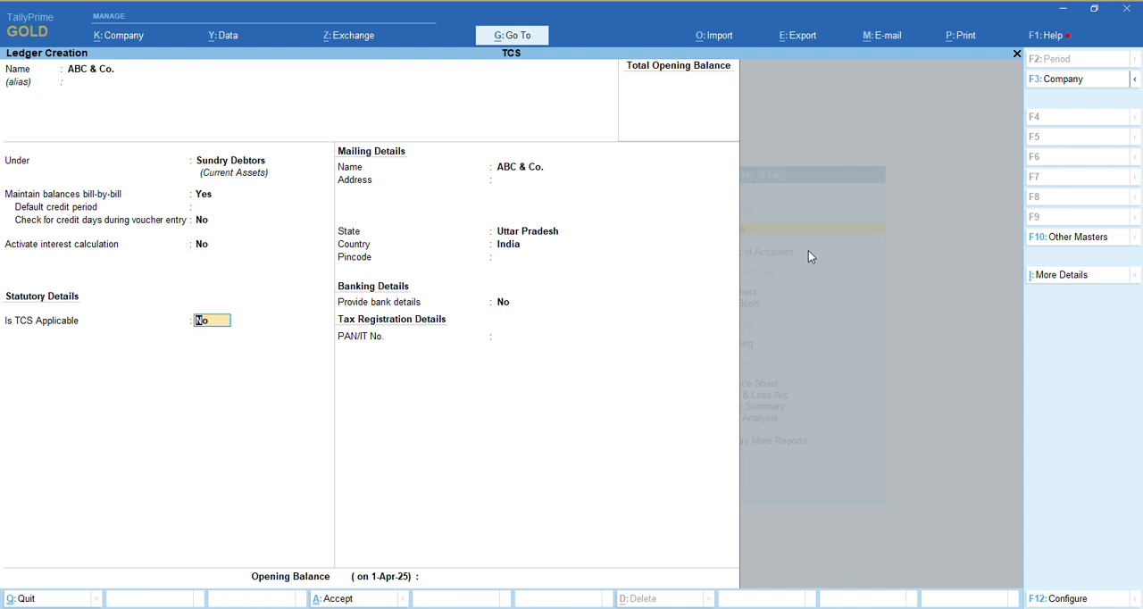
text(y)
key(Return)
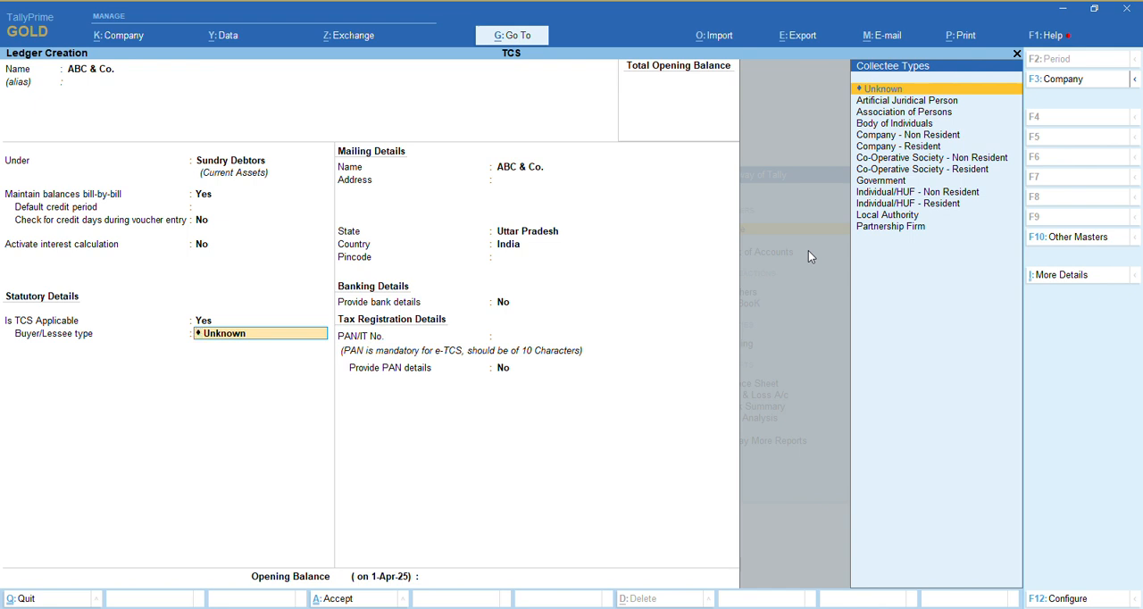
key(Down)
key(Down)
key(Down)
key(Down)
key(Down)
key(Down)
key(Down)
key(Down)
key(Down)
key(Down)
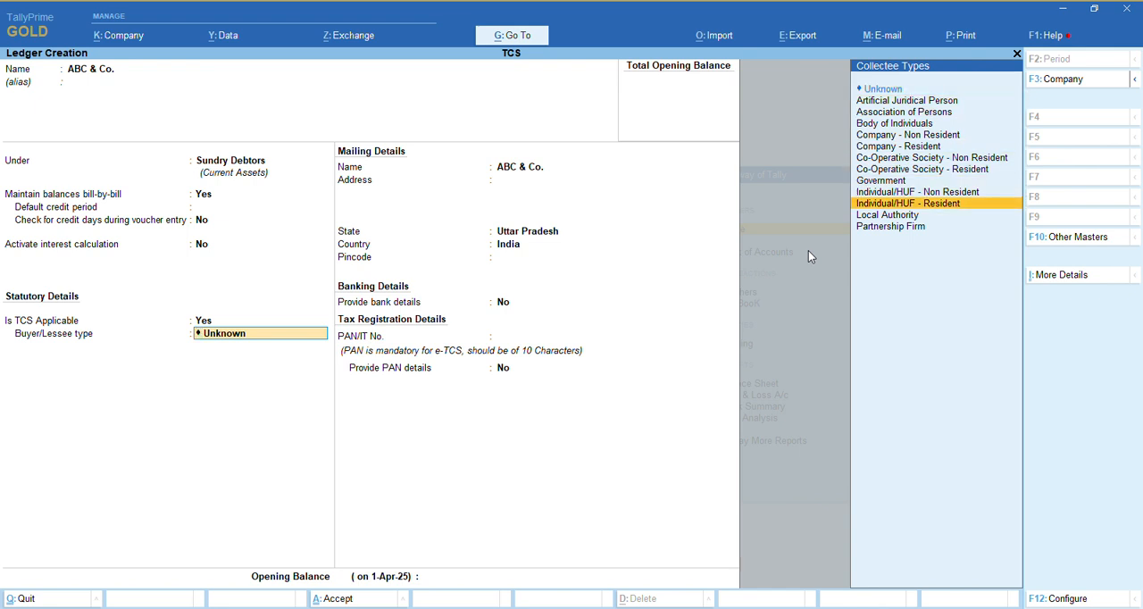
key(Down)
key(Down)
key(Return)
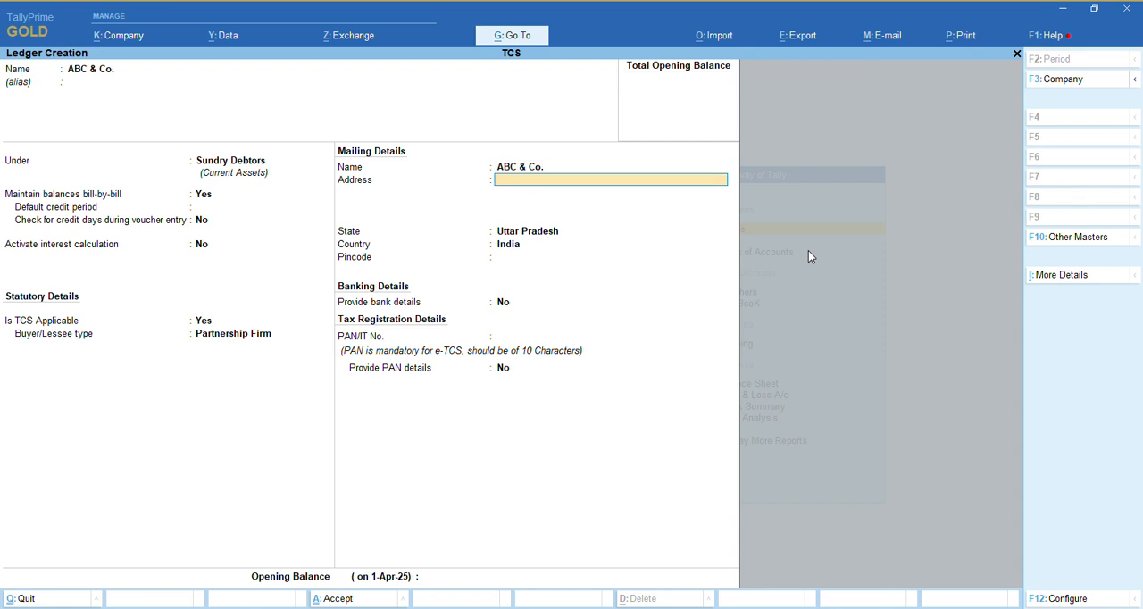
Enter the mailing address for ABC & Co., keeping the default state, country and bank details setting
text(Ghaziabad)
key(Return)
key(Return)
key(Return)
key(Return)
Enter the party's PAN, set Provide PAN details to Yes, and save the ABC & Co. ledger
key(Return)
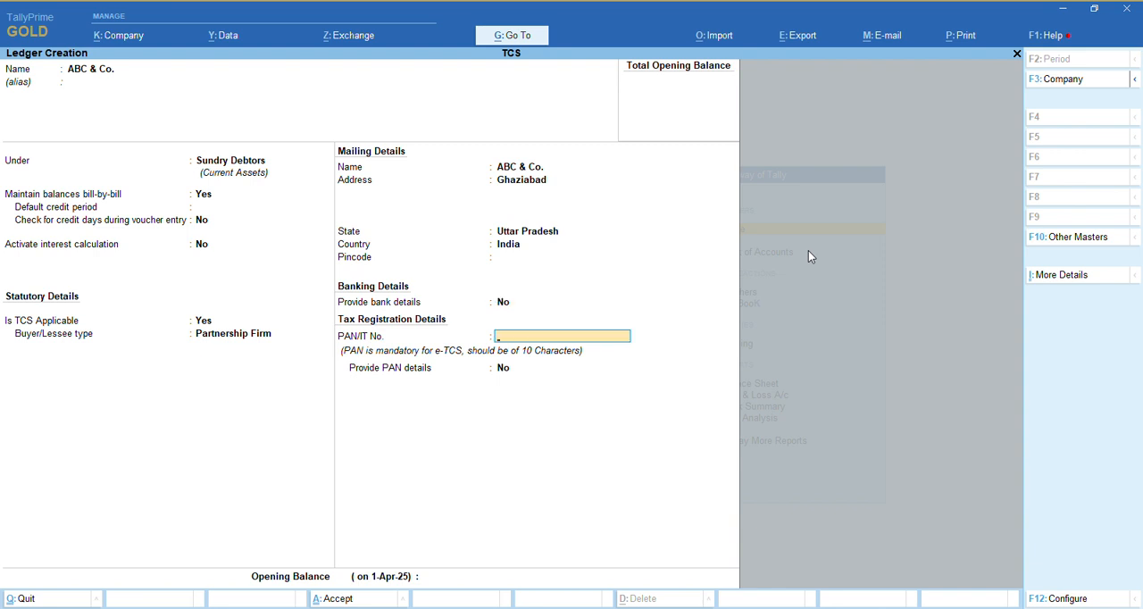
key(Return)
key(y)
key(Return)
key(Return)
key(y)
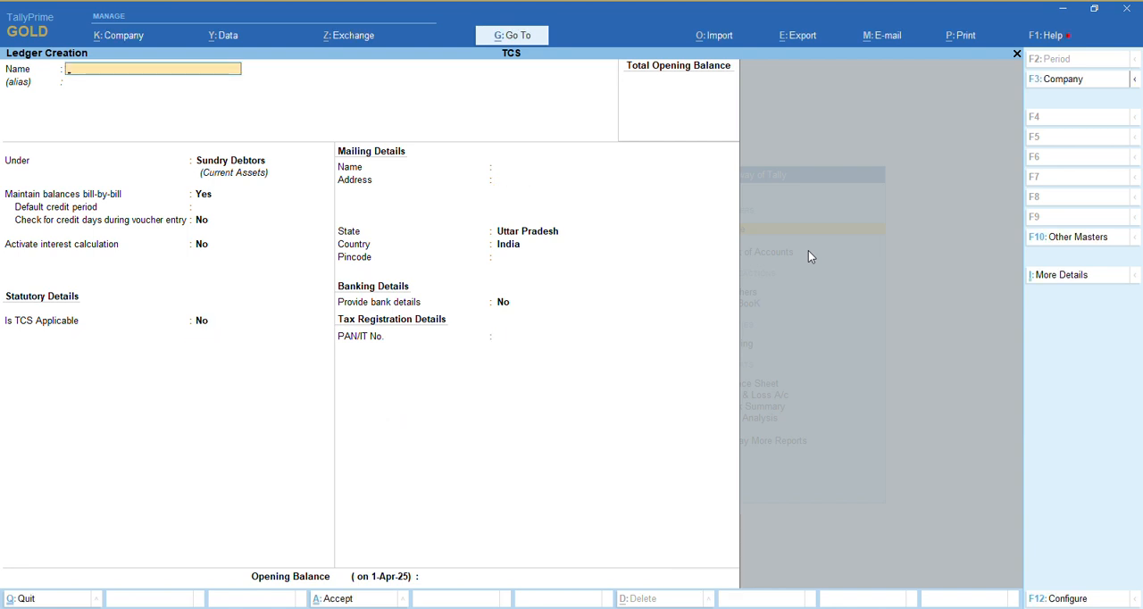
Create a ledger named Sale of Scrap under Direct Incomes with ledger type Not Applicable and no interest calculation
text(Sale of Scrap)
key(Return)
key(Return)
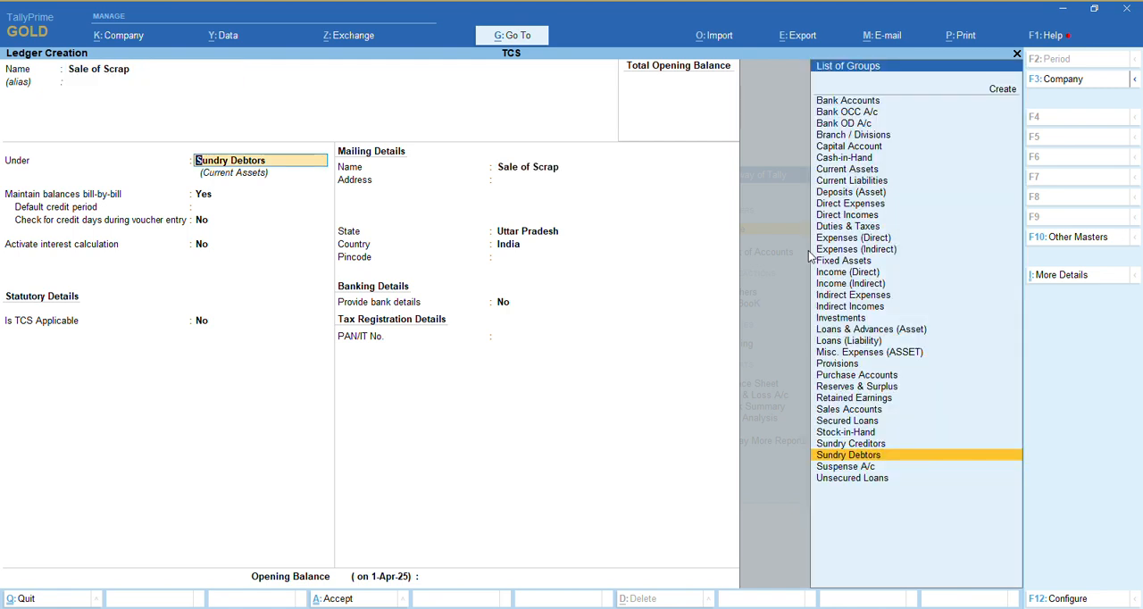
text(Direc)
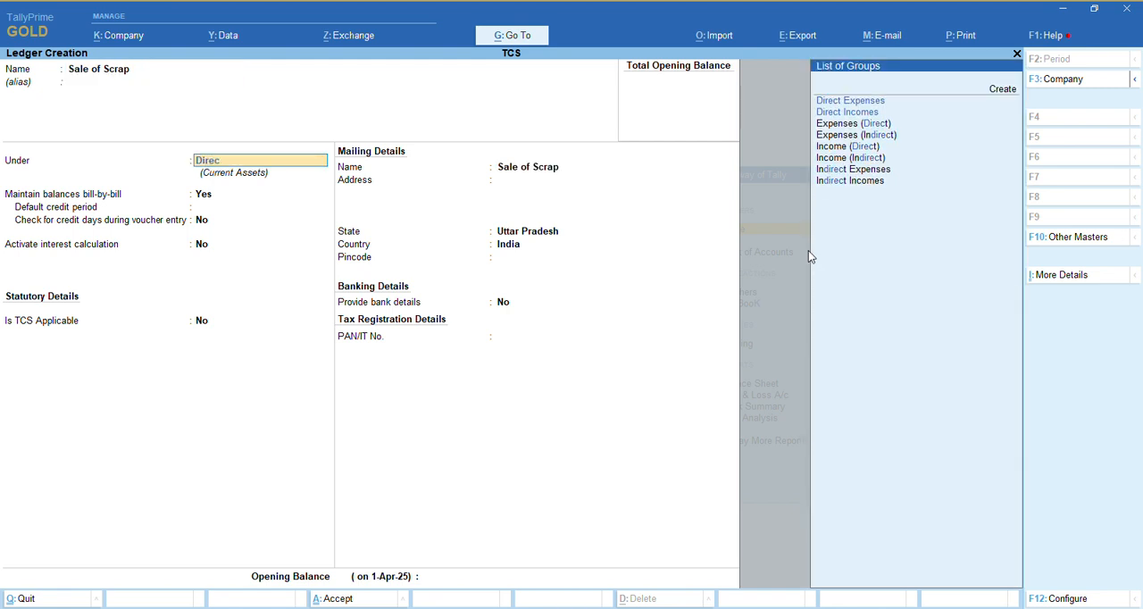
key(Down)
key(Return)
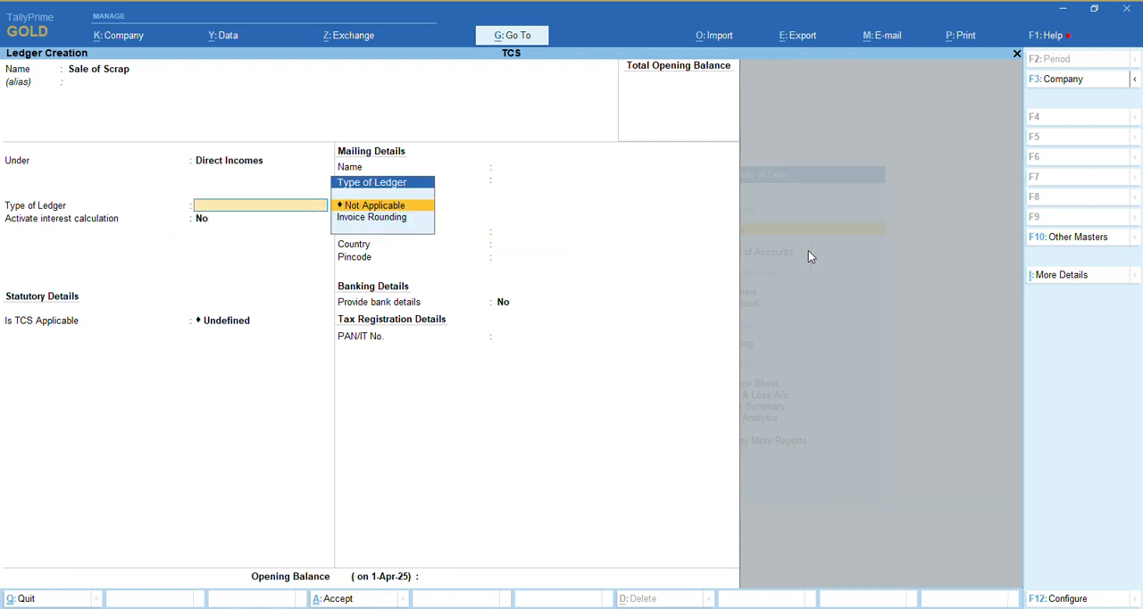
key(Return)
key(Return)
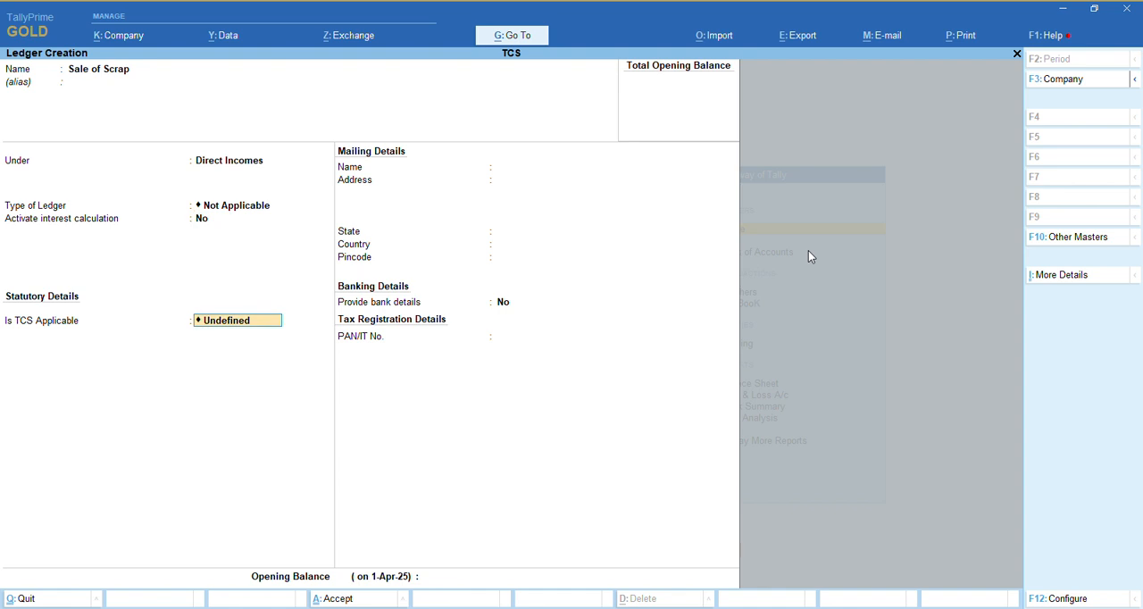
Set Is TCS Applicable to Applicable for the Sale of Scrap ledger
text(D)
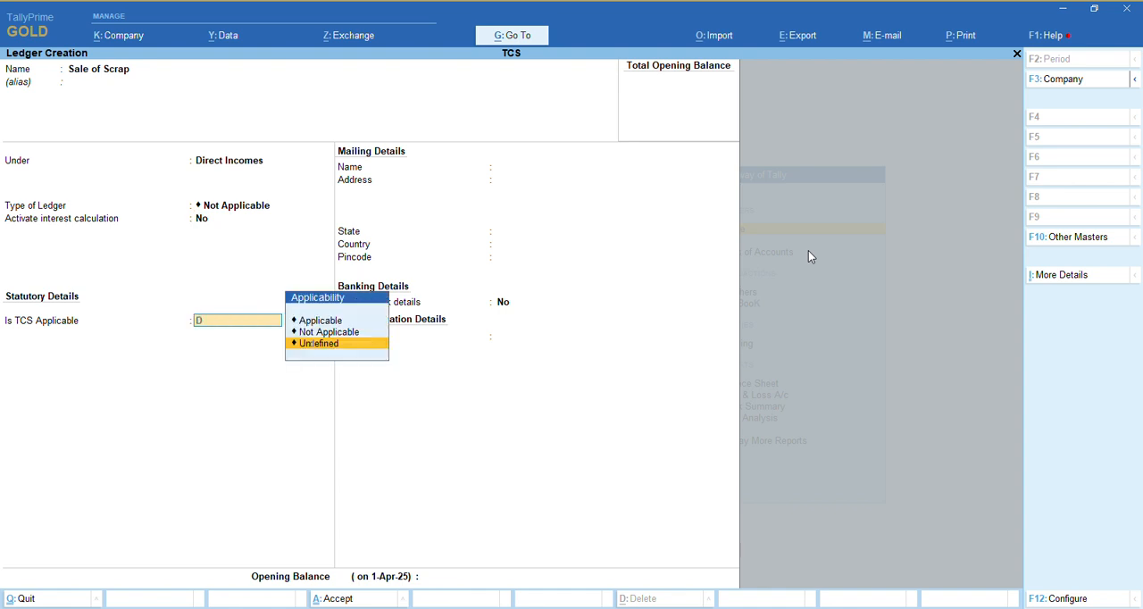
text(e)
key(Up)
key(Up)
key(Return)
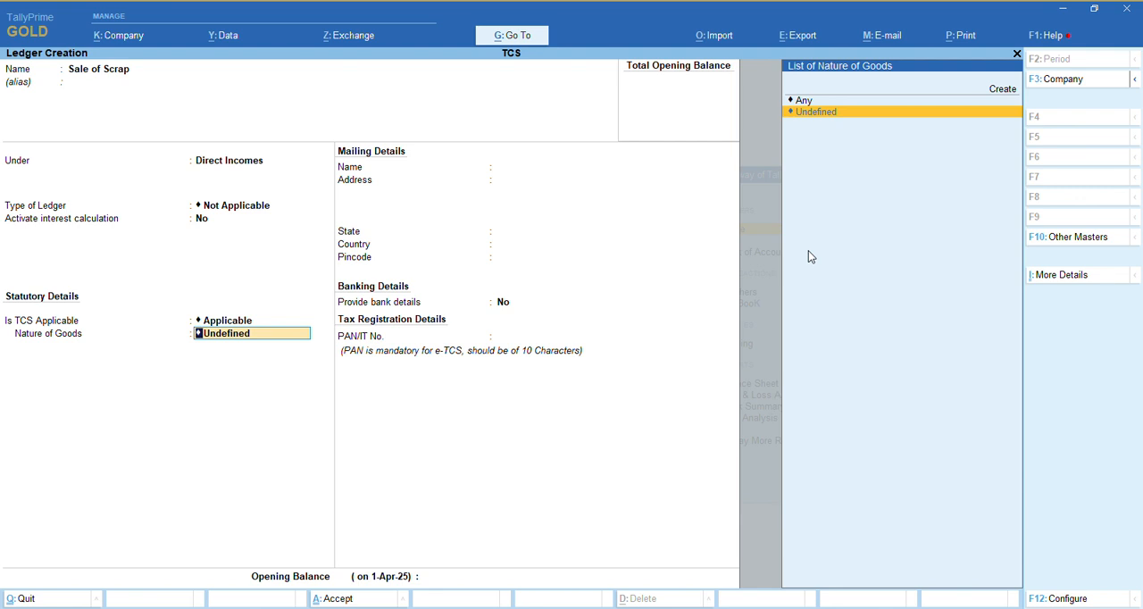
Create a TCS nature of goods named TCS on Sale of Scrap with section 206 and payment code 206
key(alt+c)
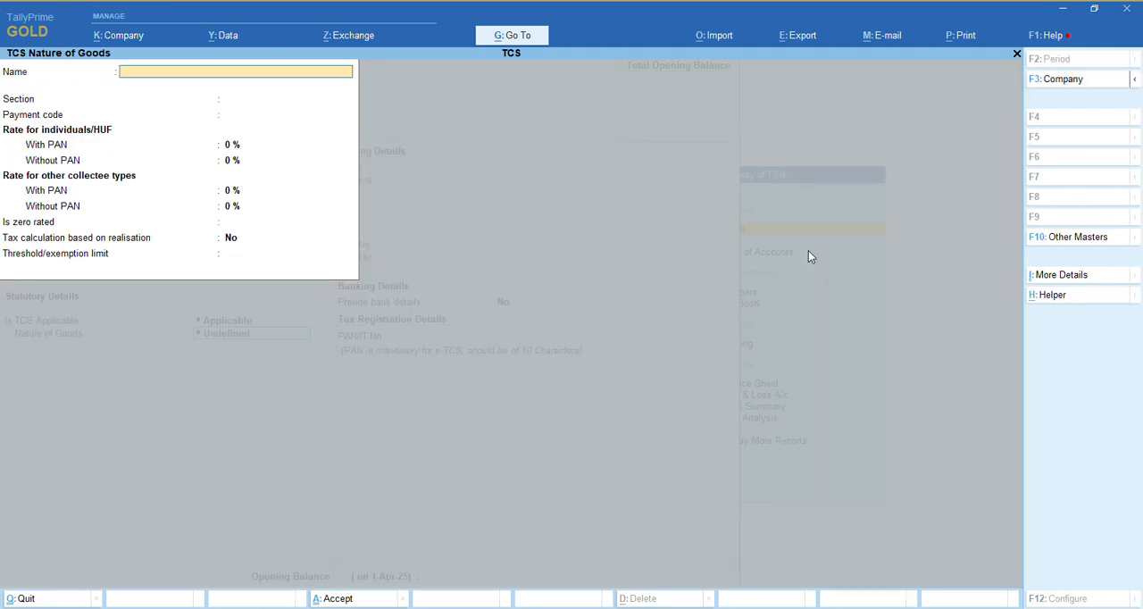
text(TCS on Sale of Scrap)
key(Return)
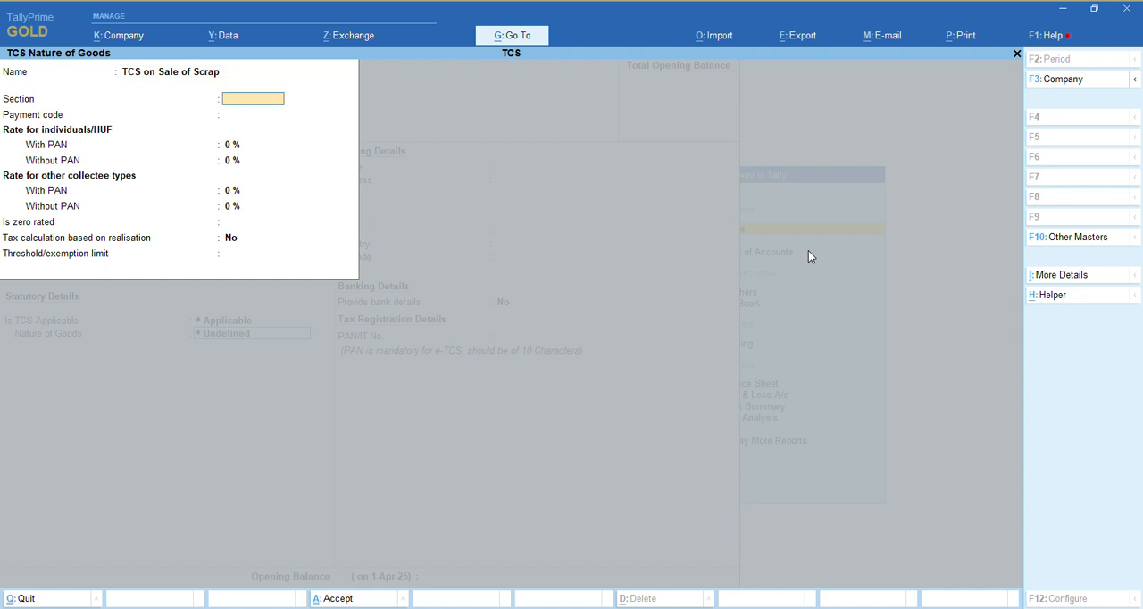
text(206)
key(Return)
text(206)
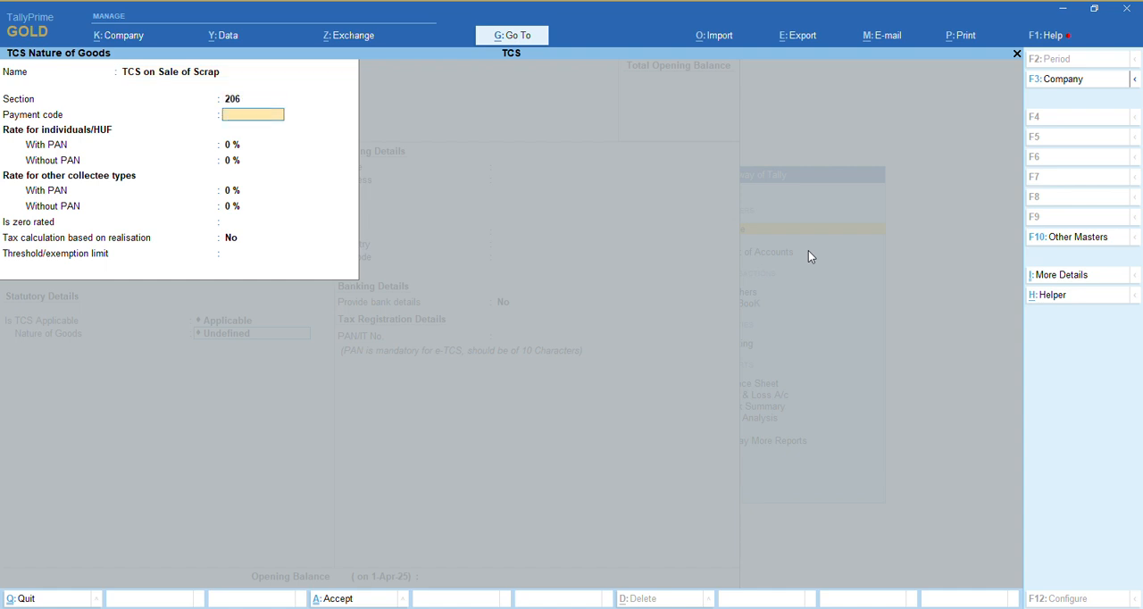
key(Return)
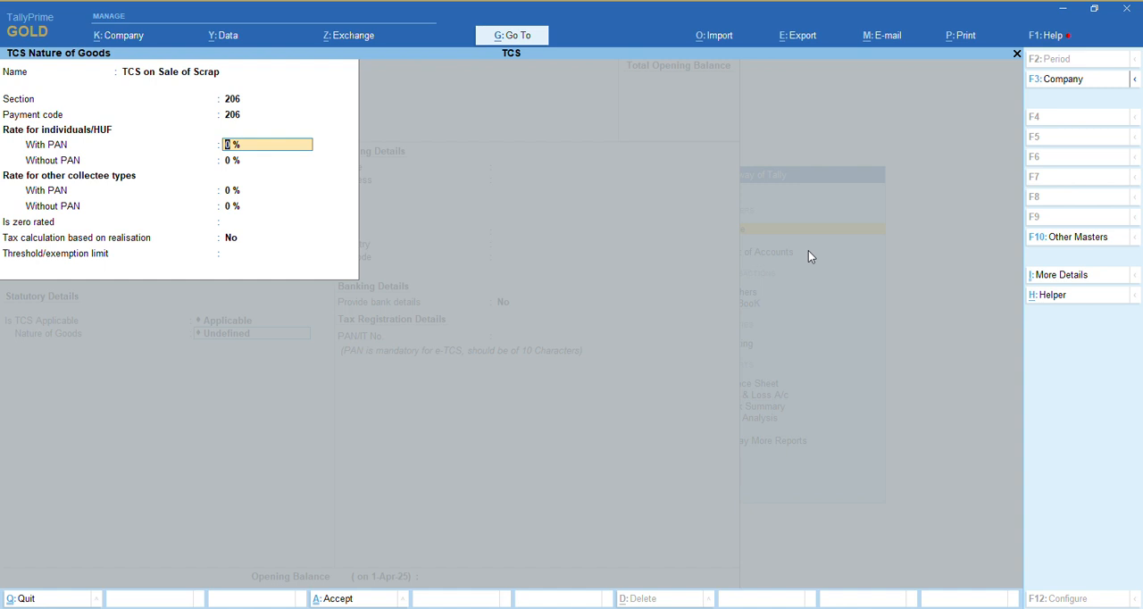
Set the rates to 2% with PAN and 20% without PAN for individuals/HUF and other collectee types
text(2)
key(Return)
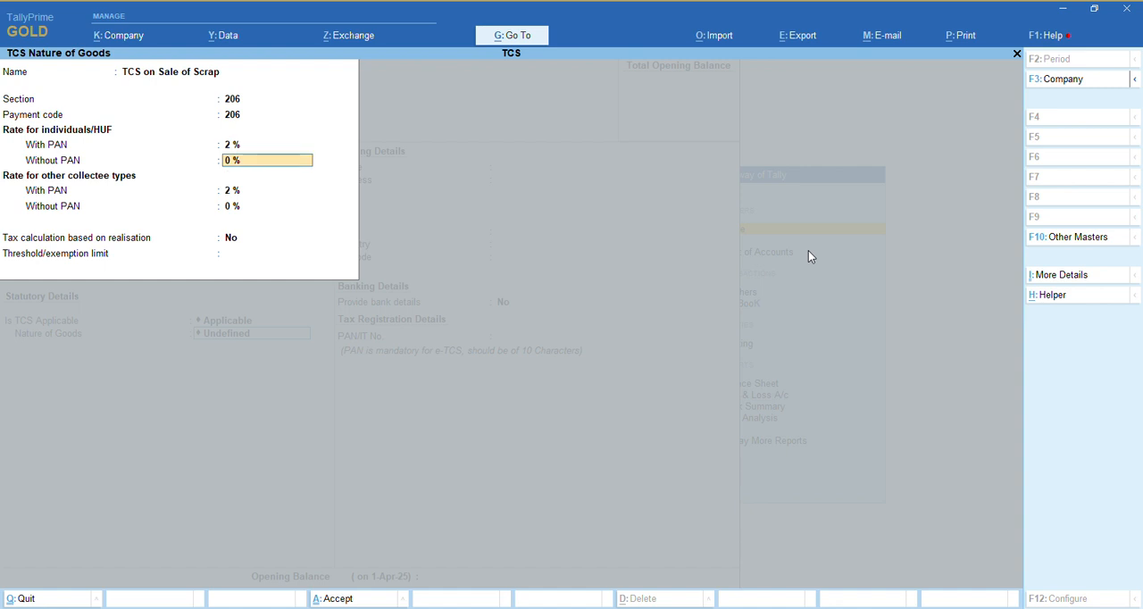
text(20)
key(Return)
key(Return)
key(Return)
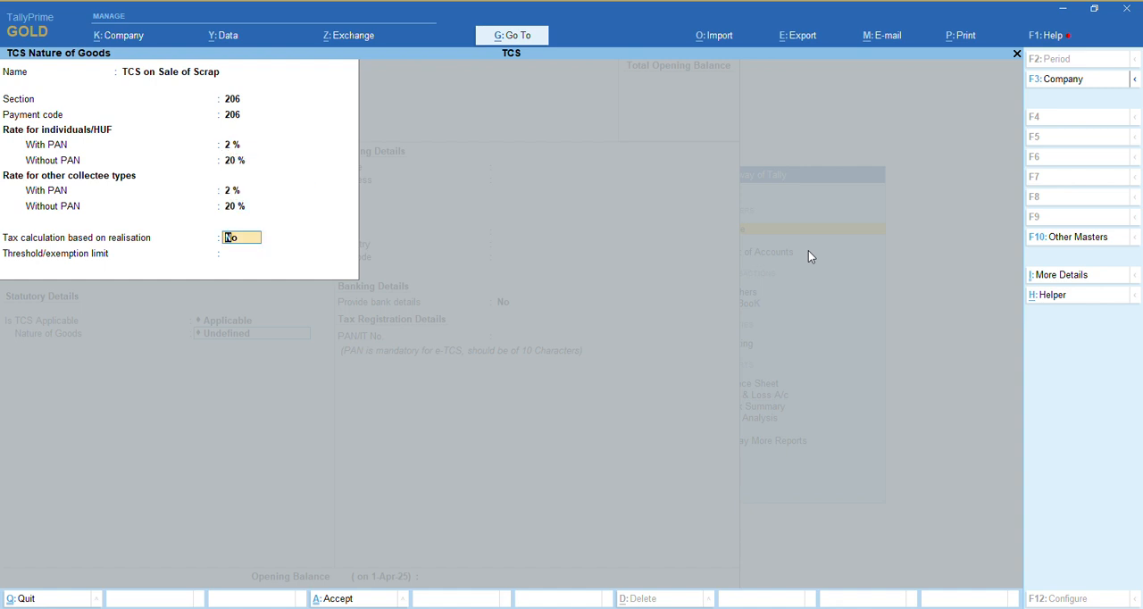
Keep realisation-based tax calculation at No, set the threshold limit to 0, and save the nature of goods and the Sale of Scrap ledger
key(Return)
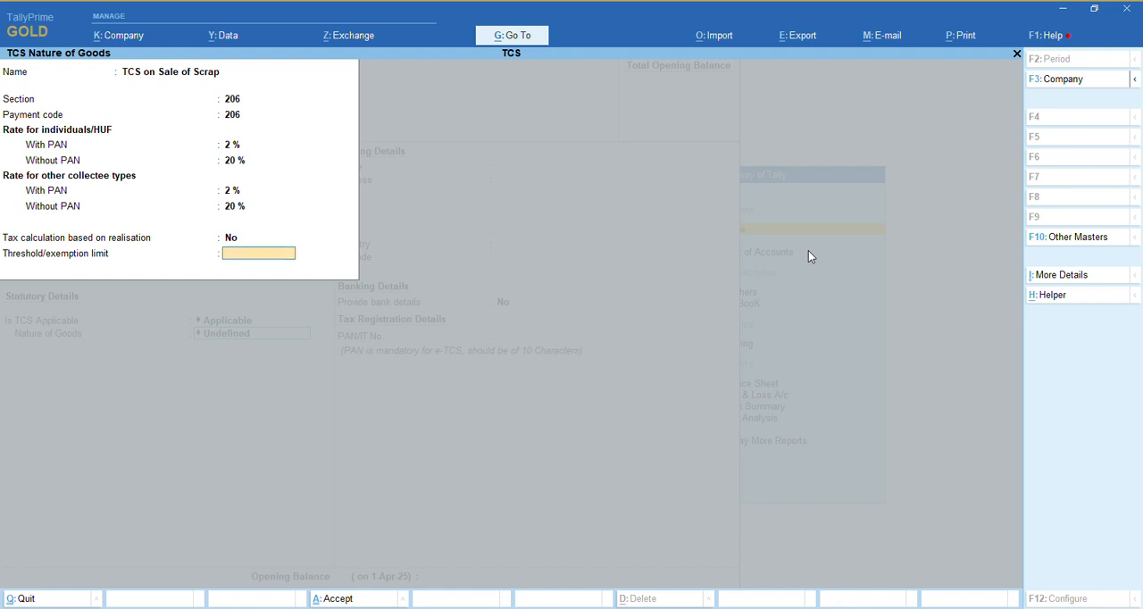
text(0)
key(Return)
key(Return)
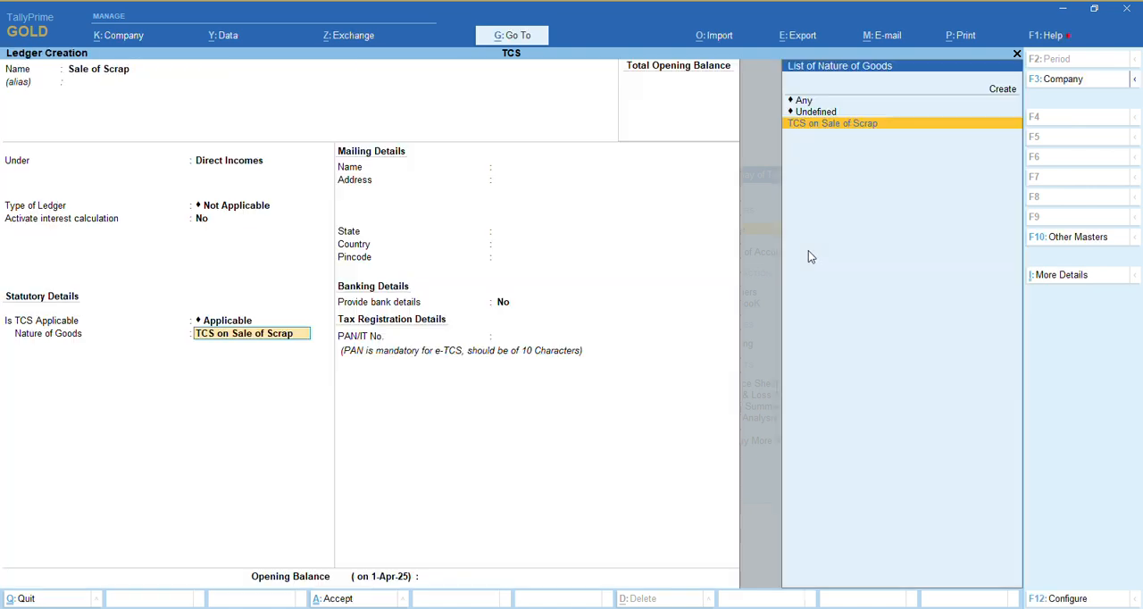
key(ctrl+a)
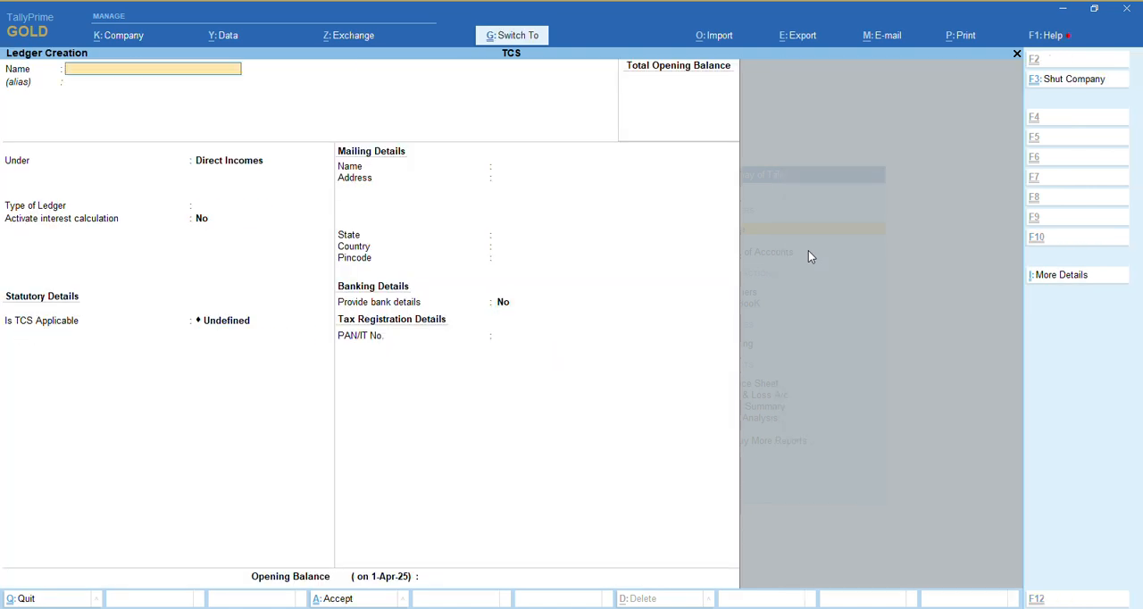
Start a new ledger named TCS Payable under the Duties & Taxes group
text(TCS Payable)
key(Return)
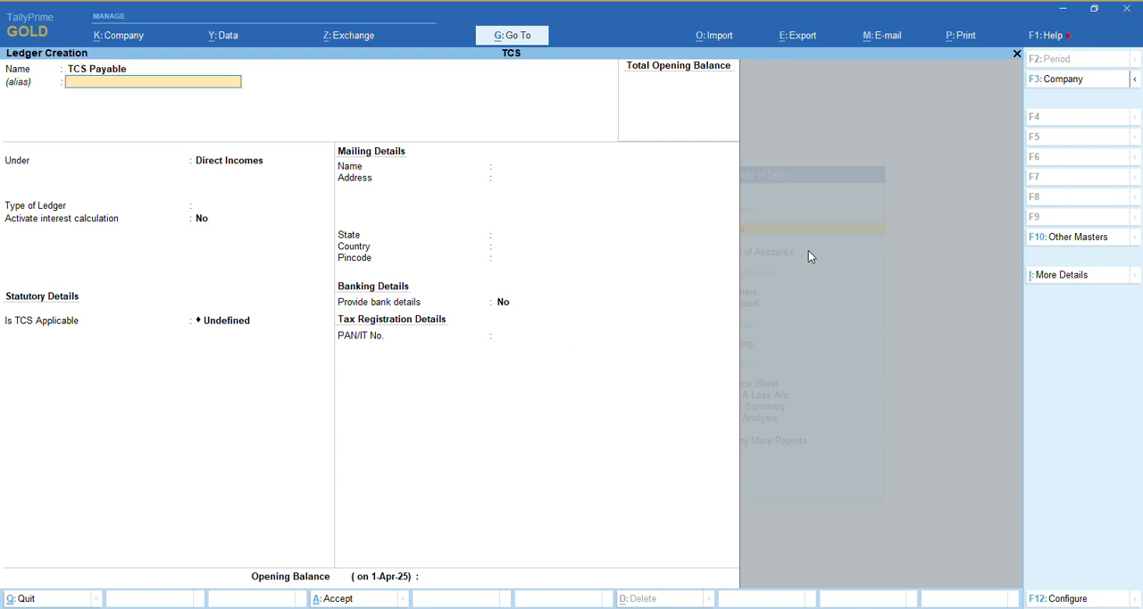
key(Return)
text(dut)
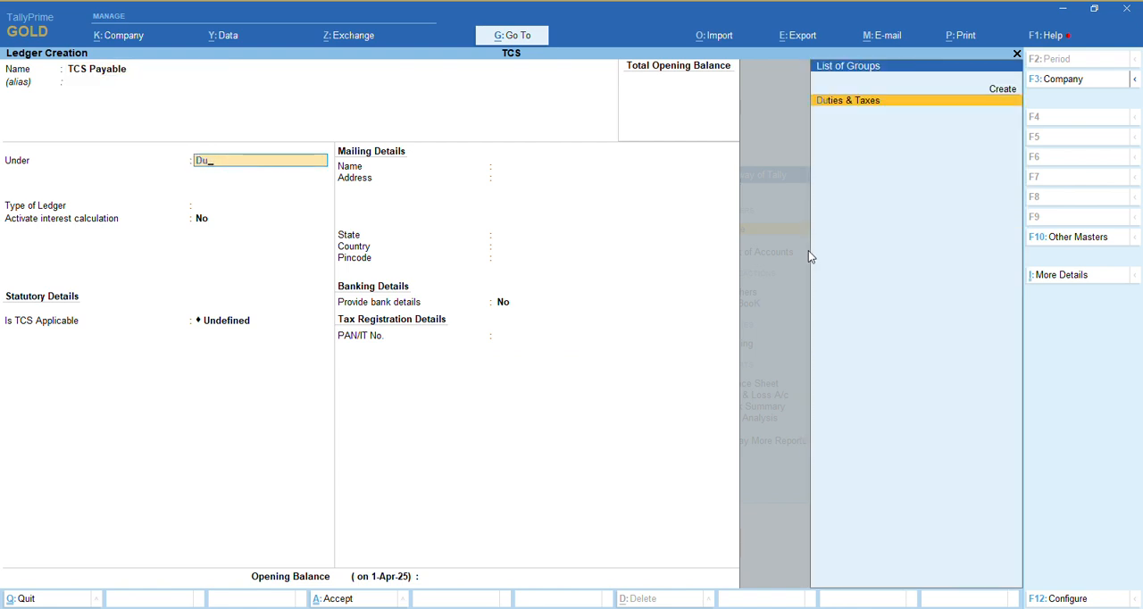
key(Return)
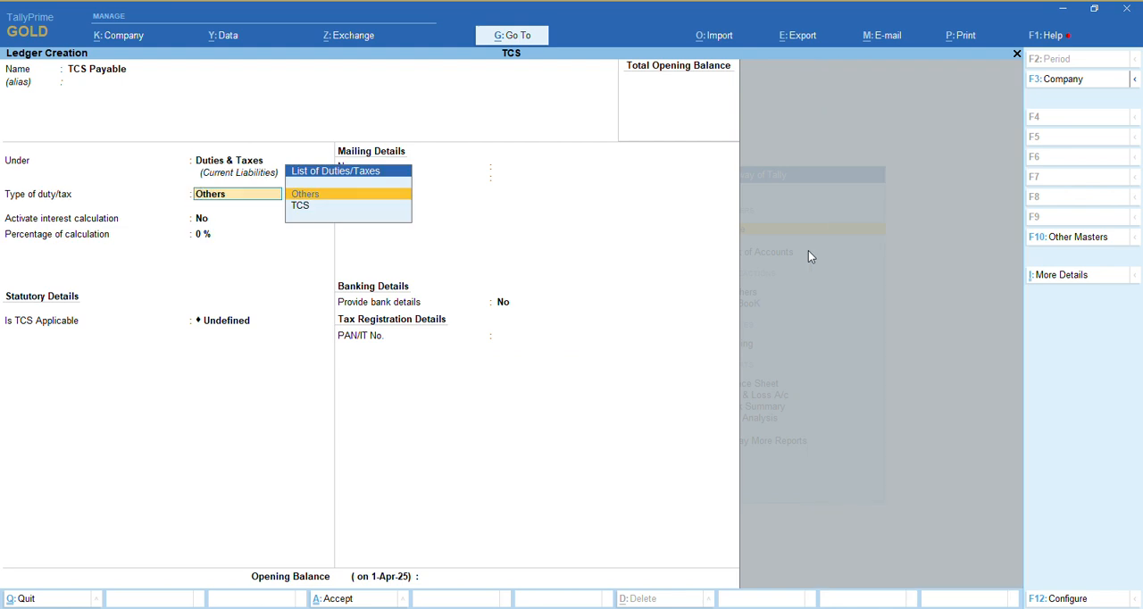
Set the duty type to TCS and nature of goods to TCS on Sale of Scrap, then save TCS Payable and leave master creation
key(Down)
key(Return)
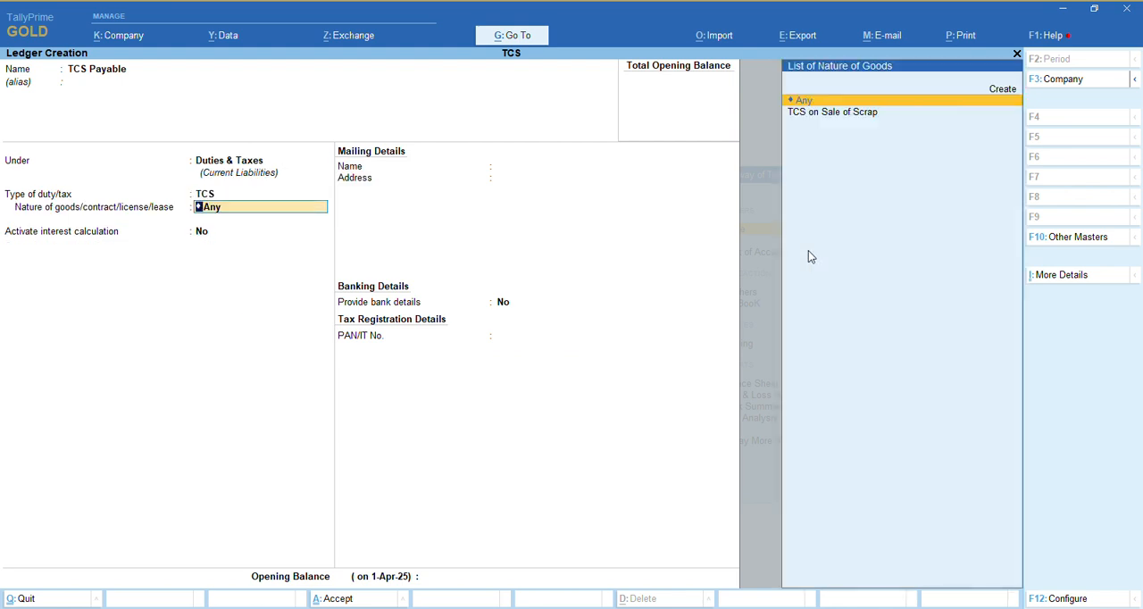
key(Down)
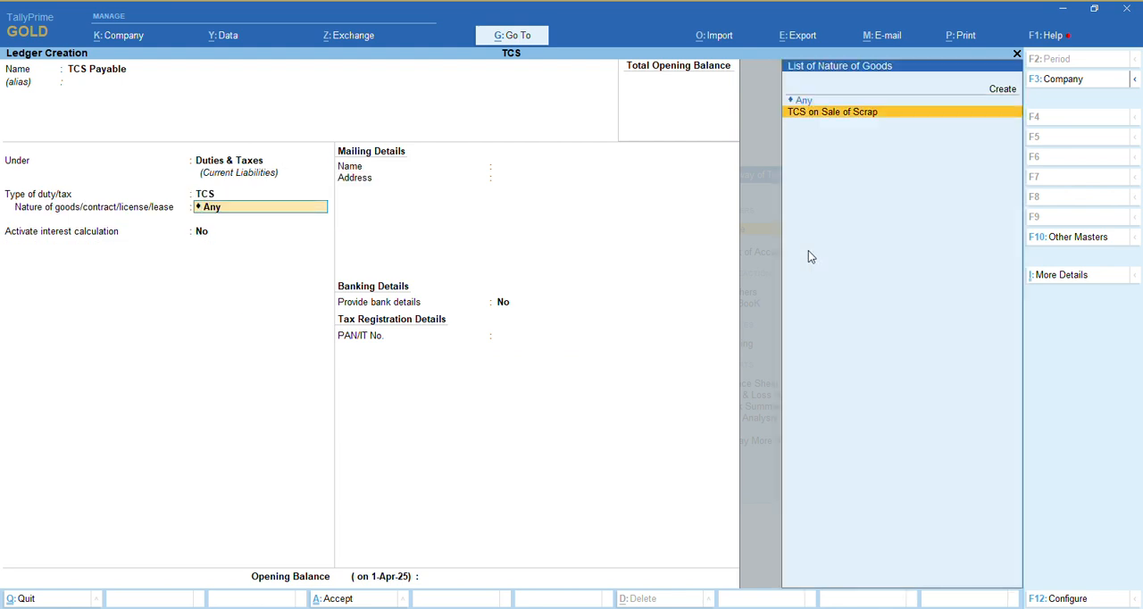
key(Return)
key(Return)
key(Return)
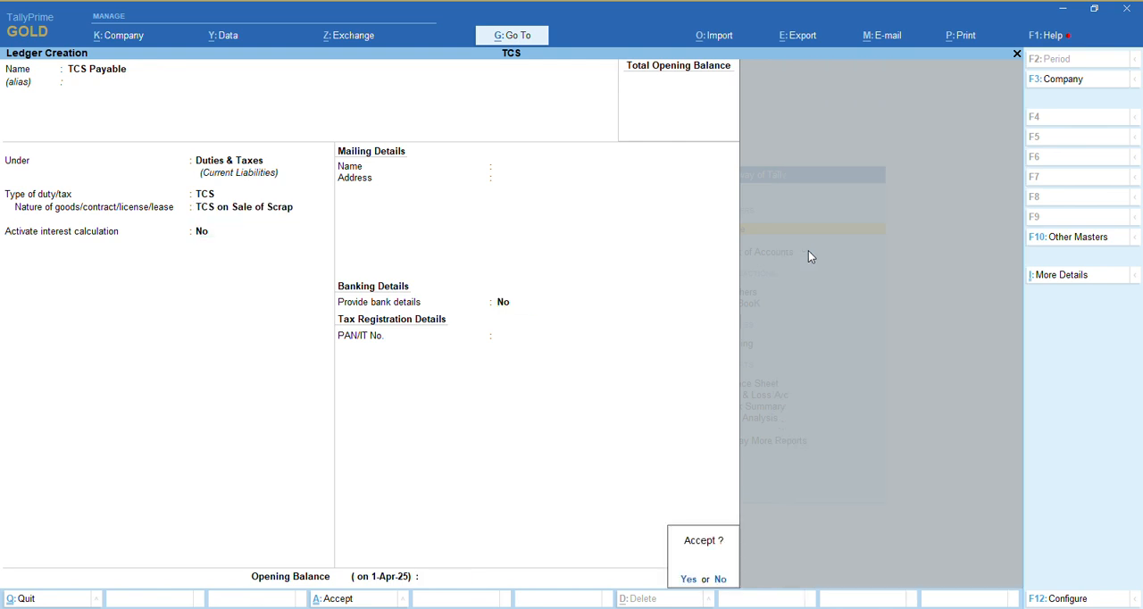
key(Return)
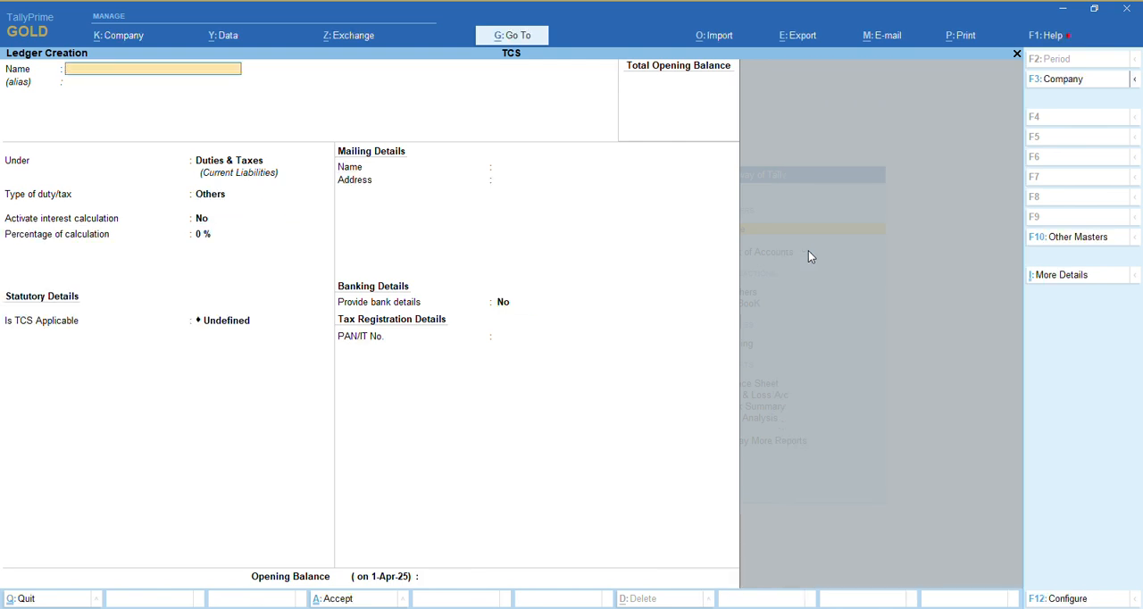
key(Escape)
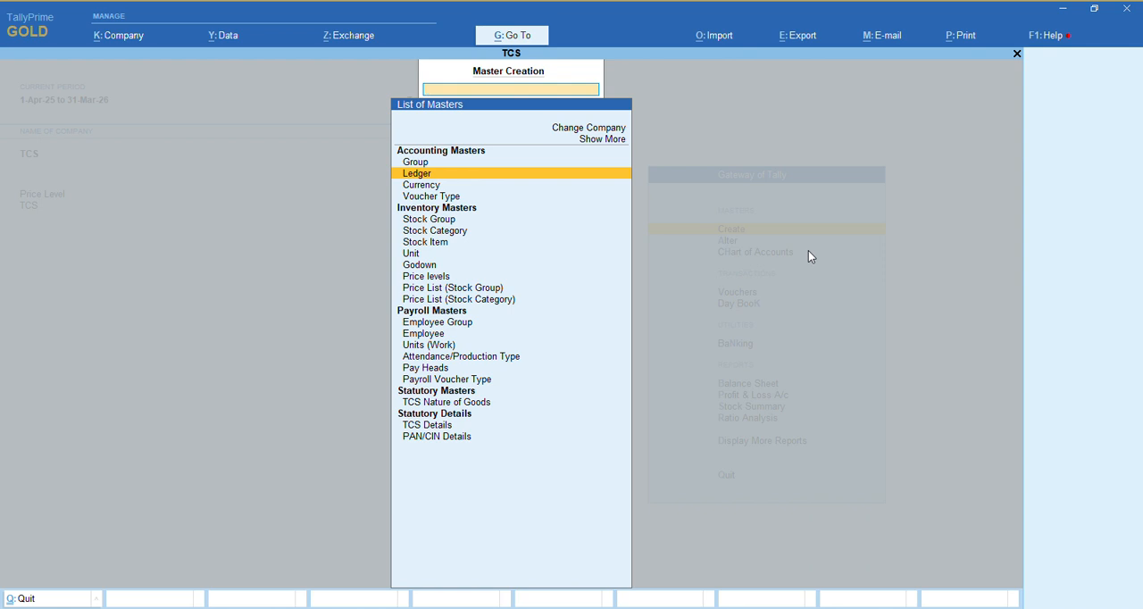
key(Escape)
Open a new sales voucher in Accounting Invoice mode
key(Down)
key(Down)
key(Down)
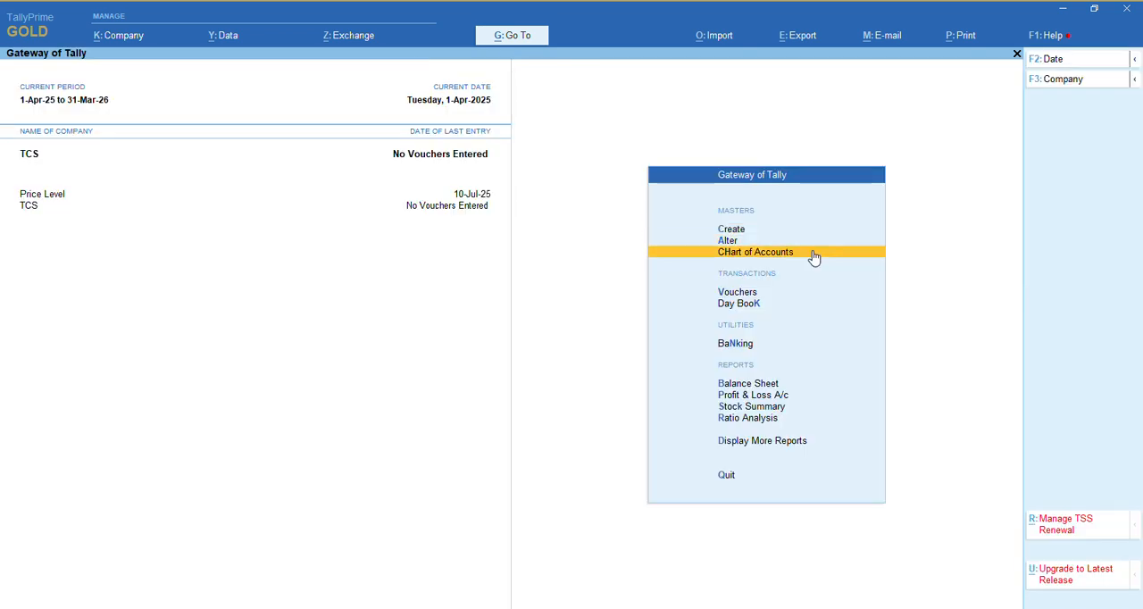
key(Return)
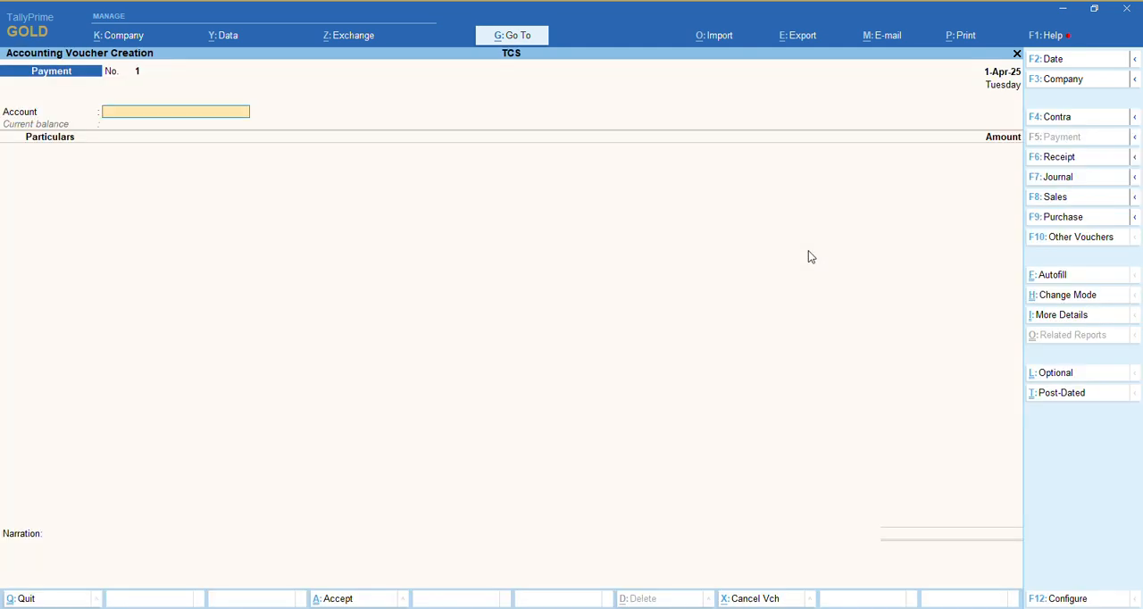
key(F8)
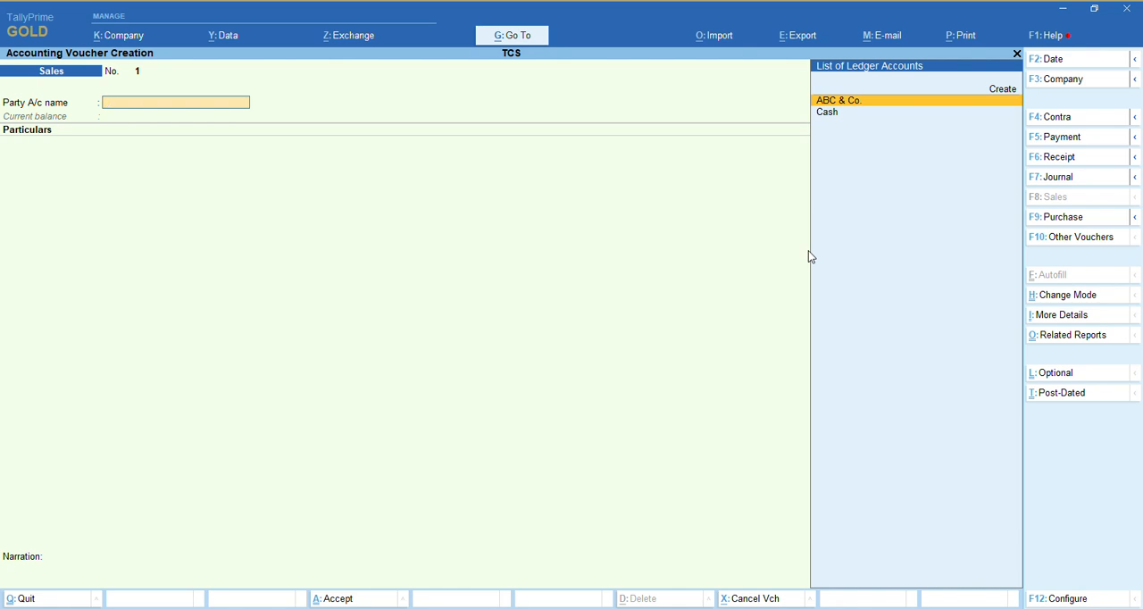
click(1051, 296)
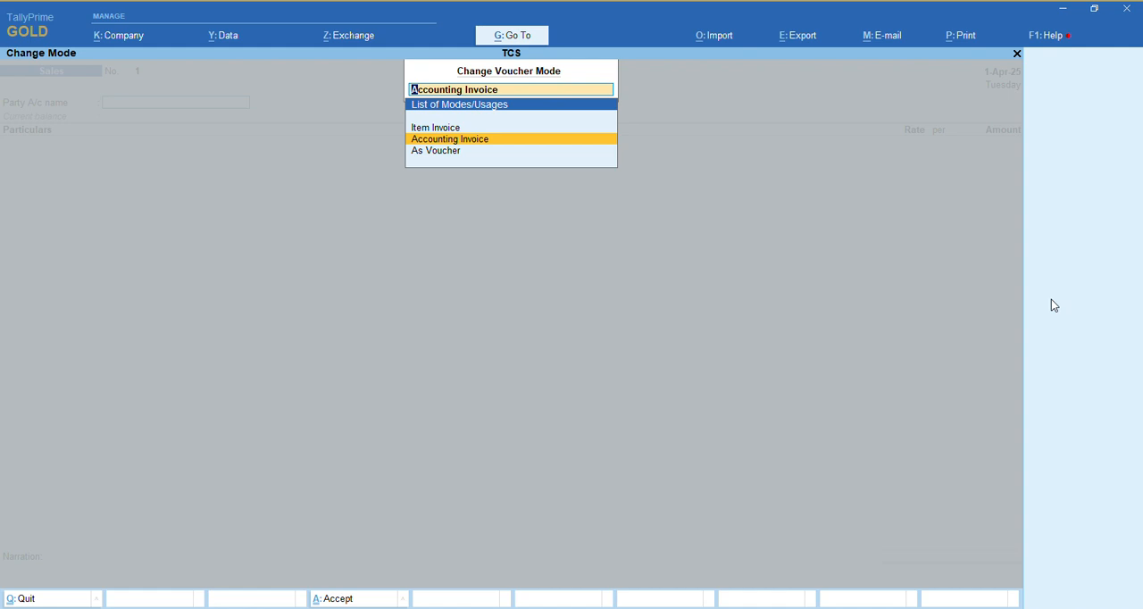
key(Up)
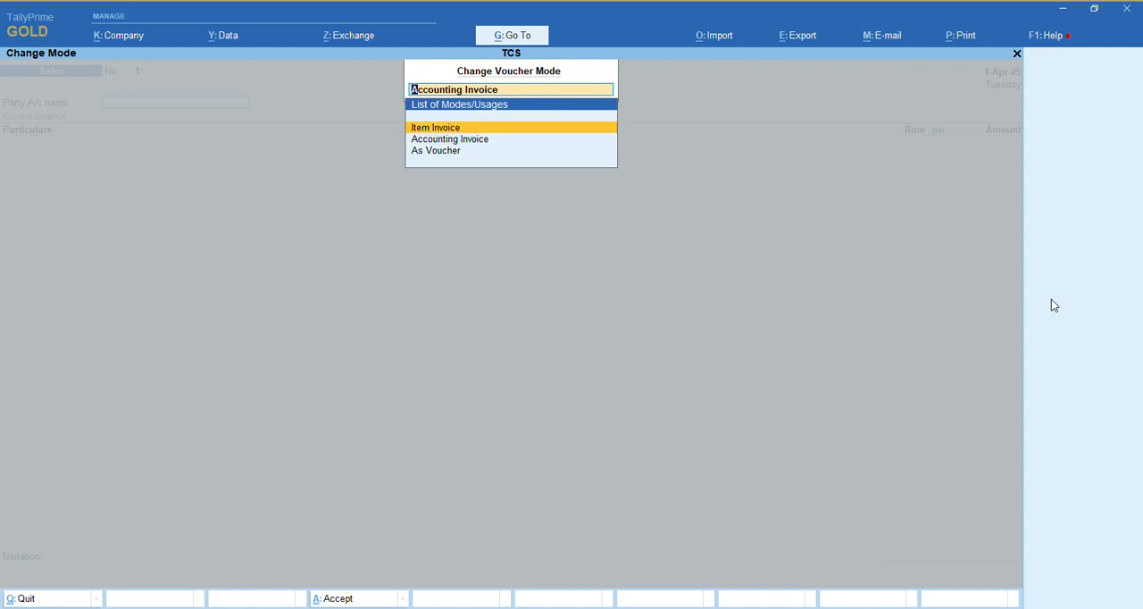
key(Down)
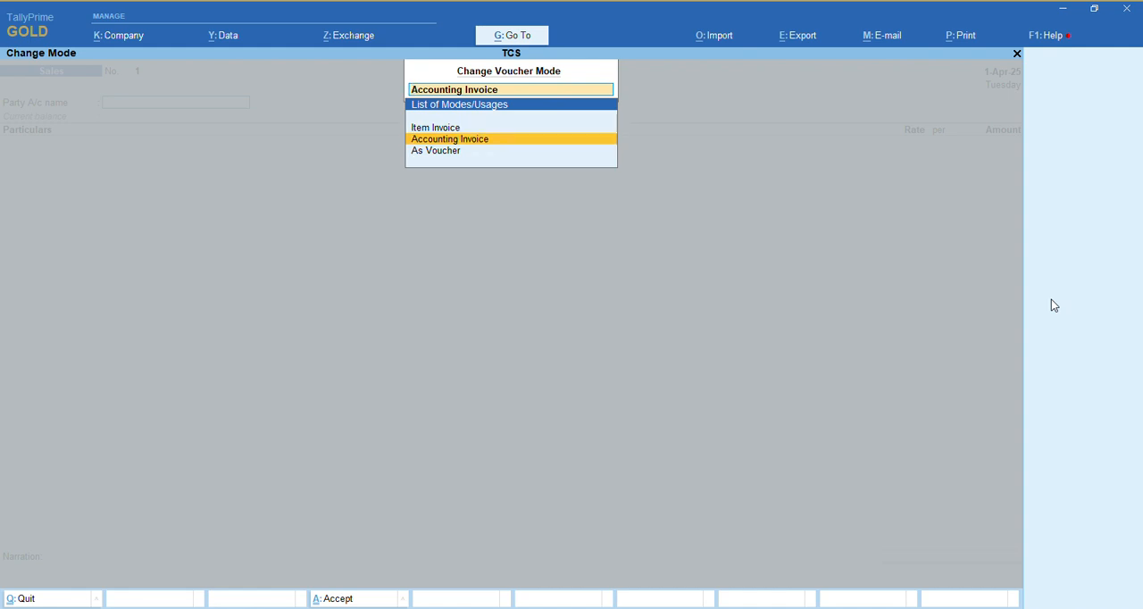
key(Return)
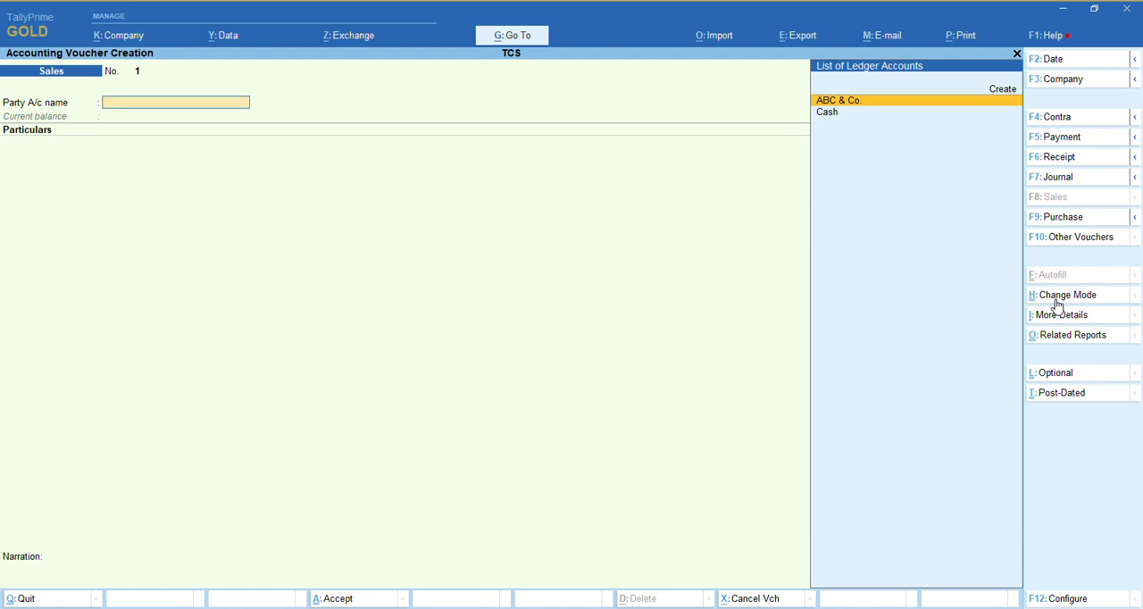
Select ABC & Co. as the party account, leaving the dispatch details blank and accepting the default party details
key(Return)
key(Return)
key(Return)
key(Return)
key(Return)
key(Return)
key(Return)
key(Return)
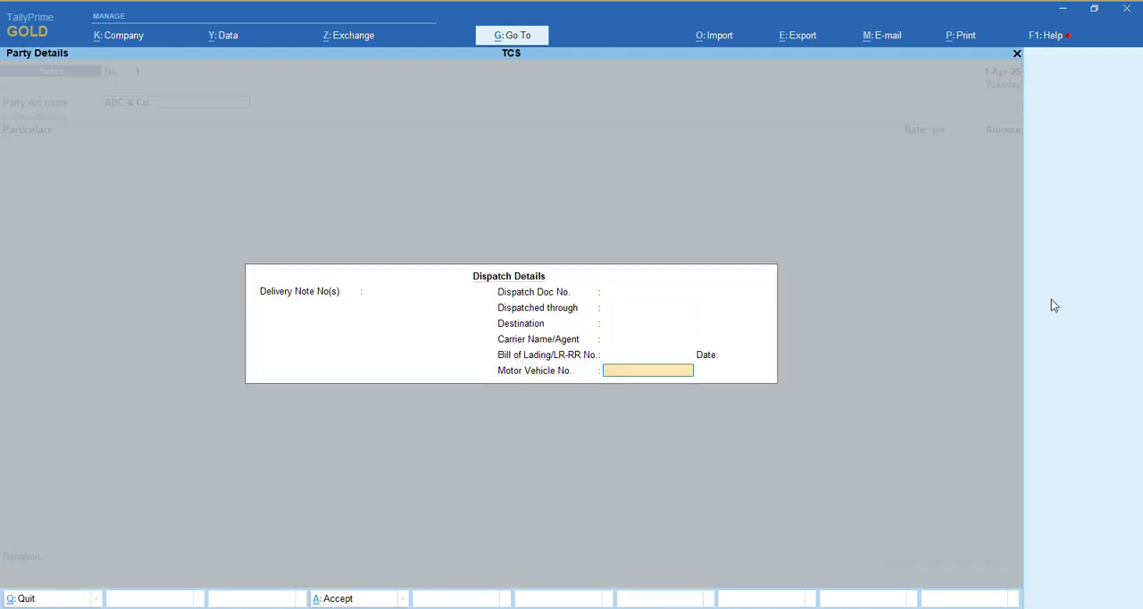
key(Return)
key(Return)
key(Return)
key(Return)
key(Return)
key(Return)
key(Return)
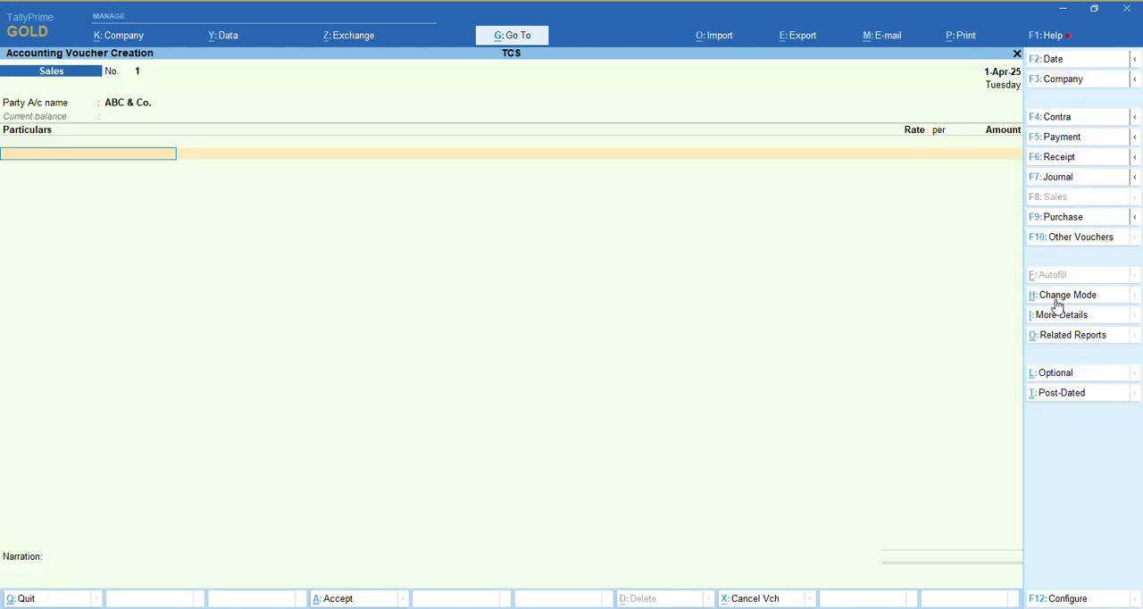
Add the Sale of Scrap ledger to the invoice with an amount of 1,00,000
text(Sal)
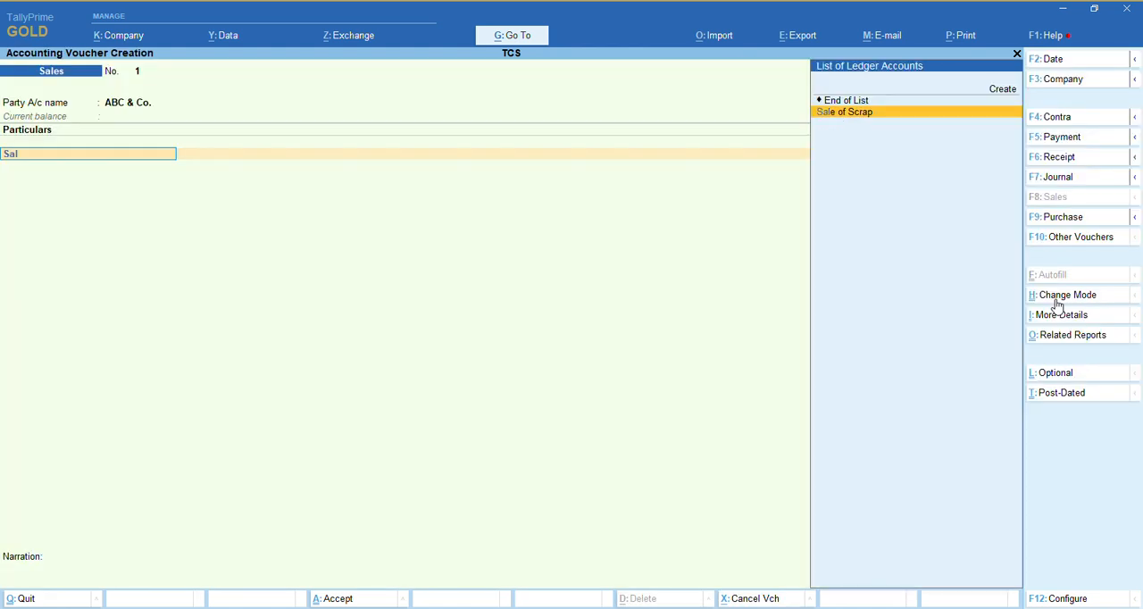
key(Return)
text(100000)
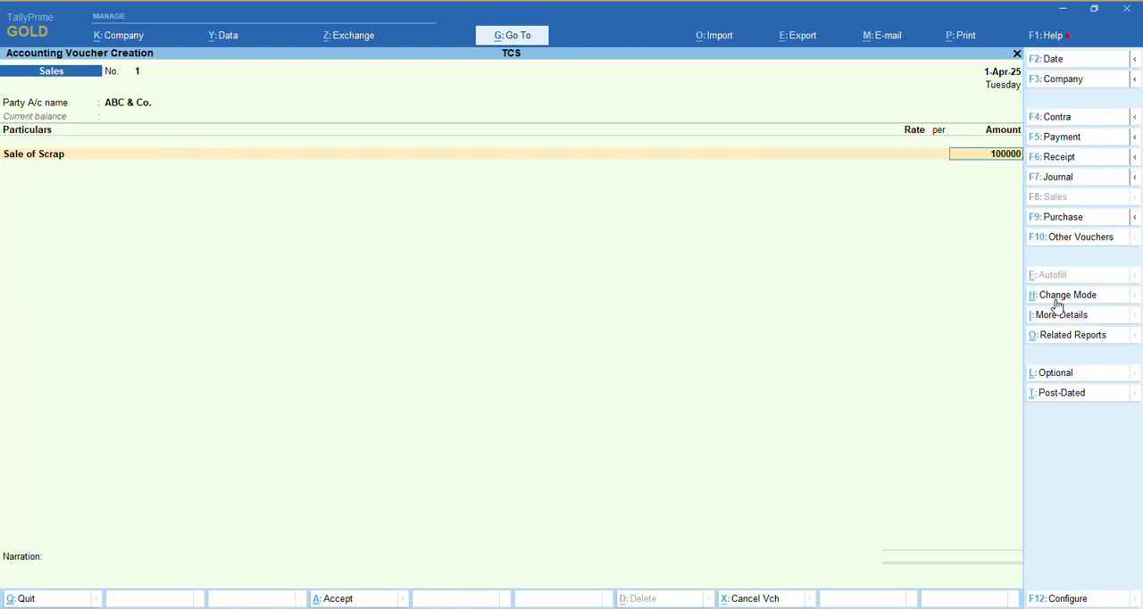
key(Return)
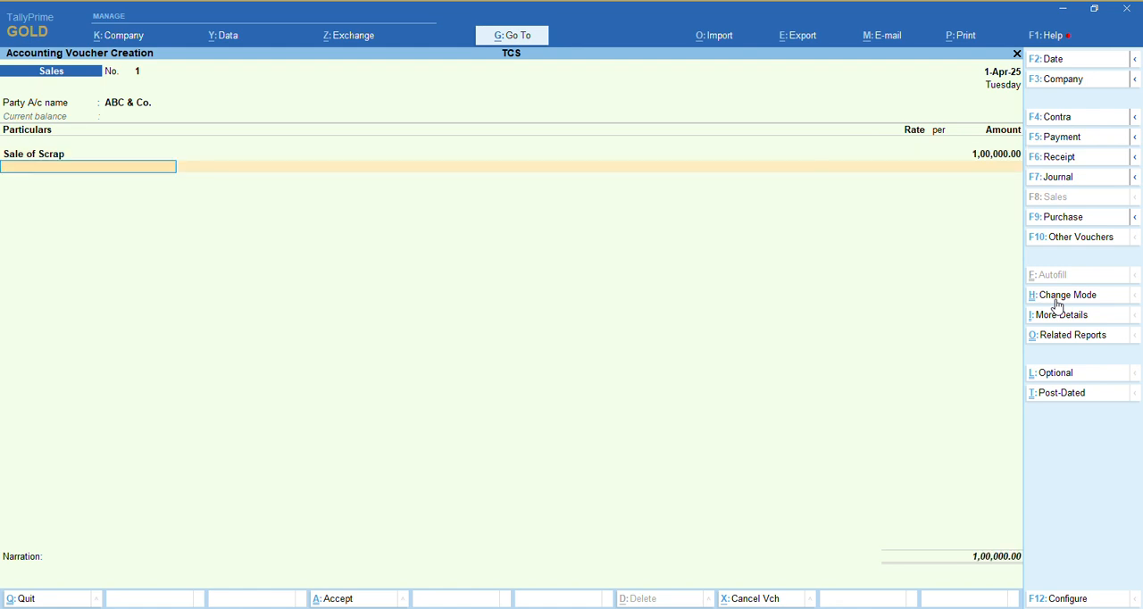
Add TCS Payable with its automatically calculated amount, save the sales voucher without a narration, and quit voucher creation
text(Tcs)
key(Return)
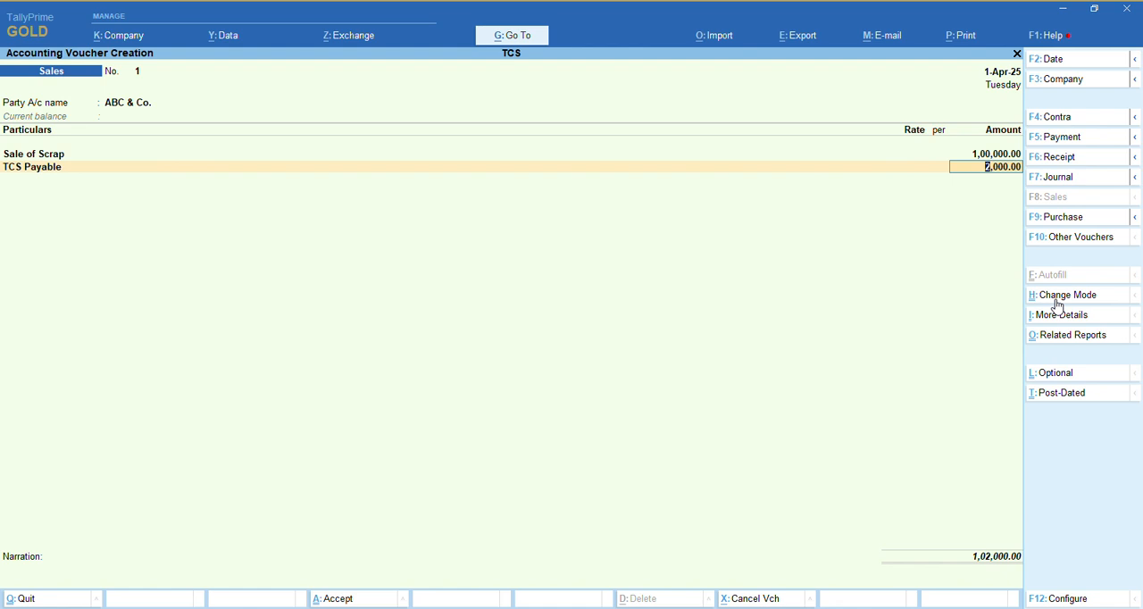
key(Return)
key(Return)
key(Return)
key(Return)
key(Return)
key(Return)
key(Return)
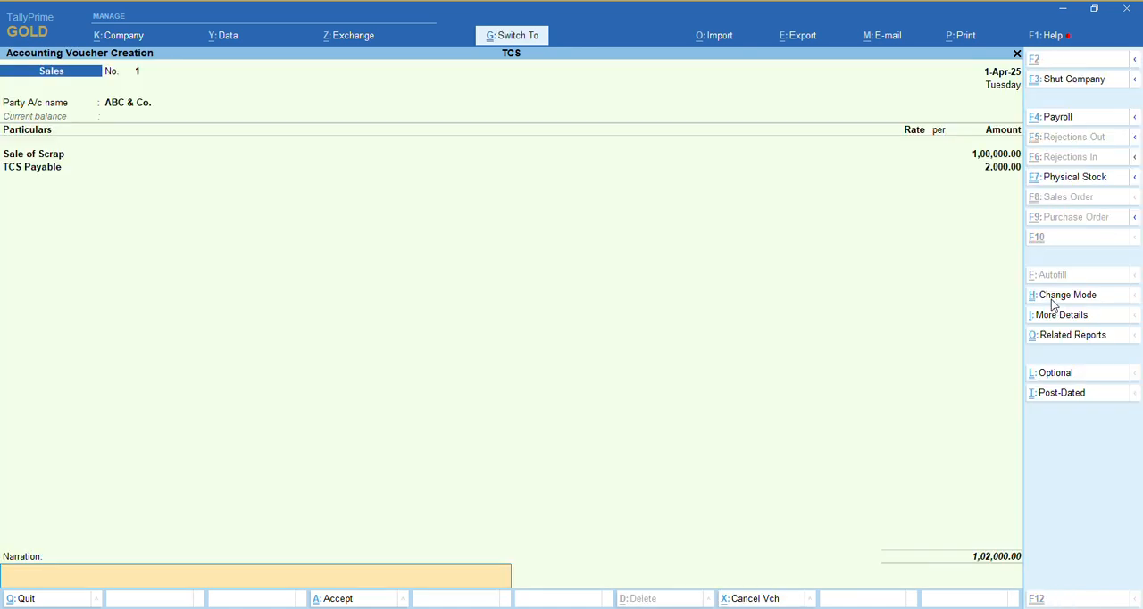
key(Escape)
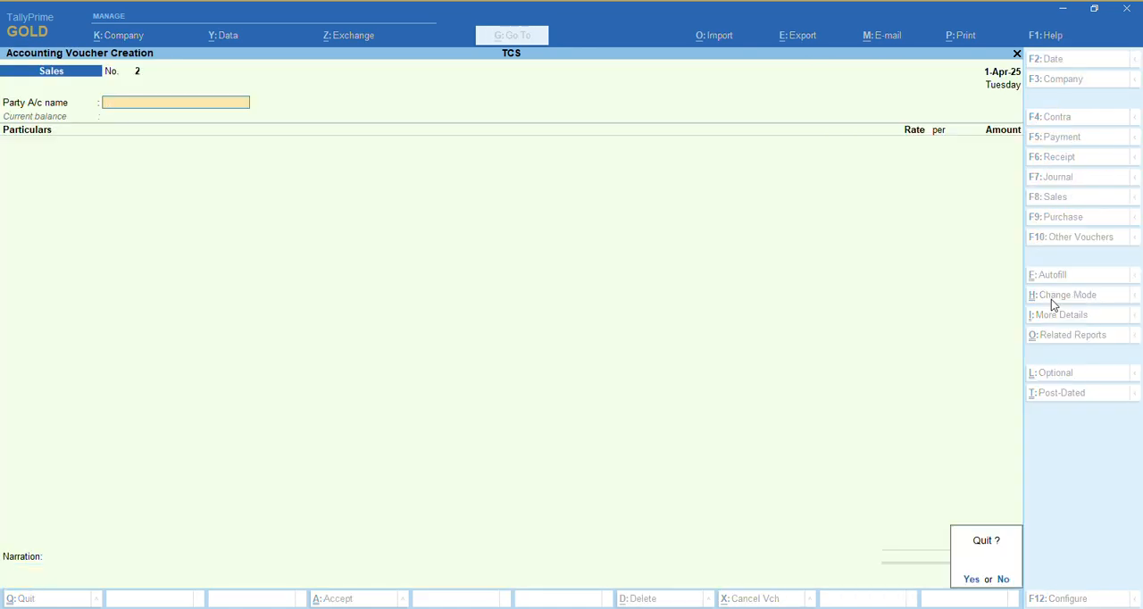
key(Return)
Open the saved sales voucher from the Day Book to review its entries, then return to the Gateway of Tally
key(k)
key(Return)
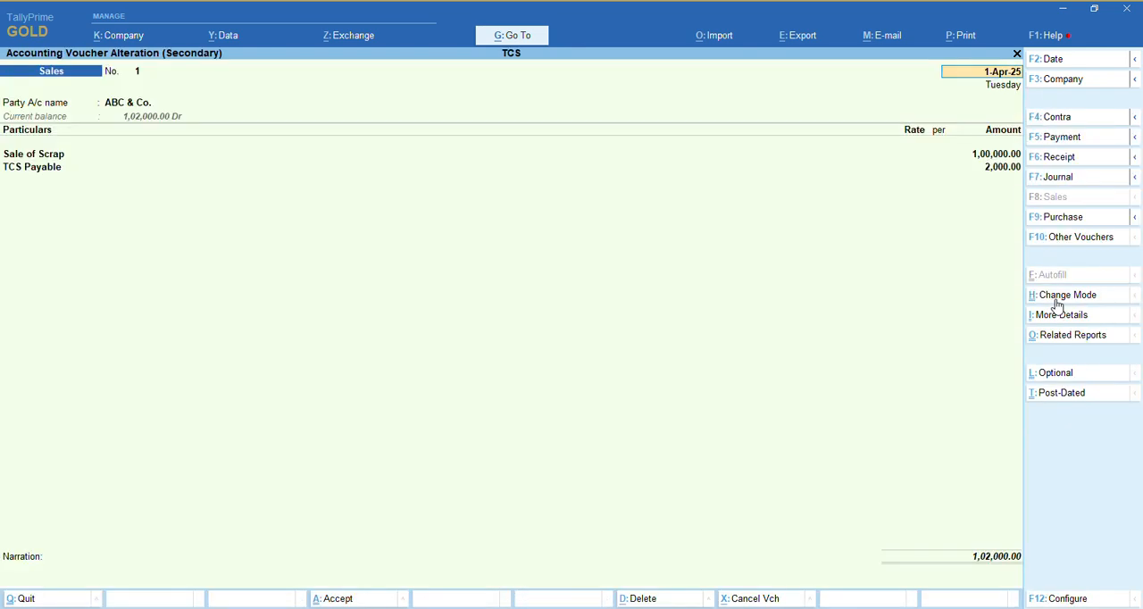
key(Escape)
key(Escape)
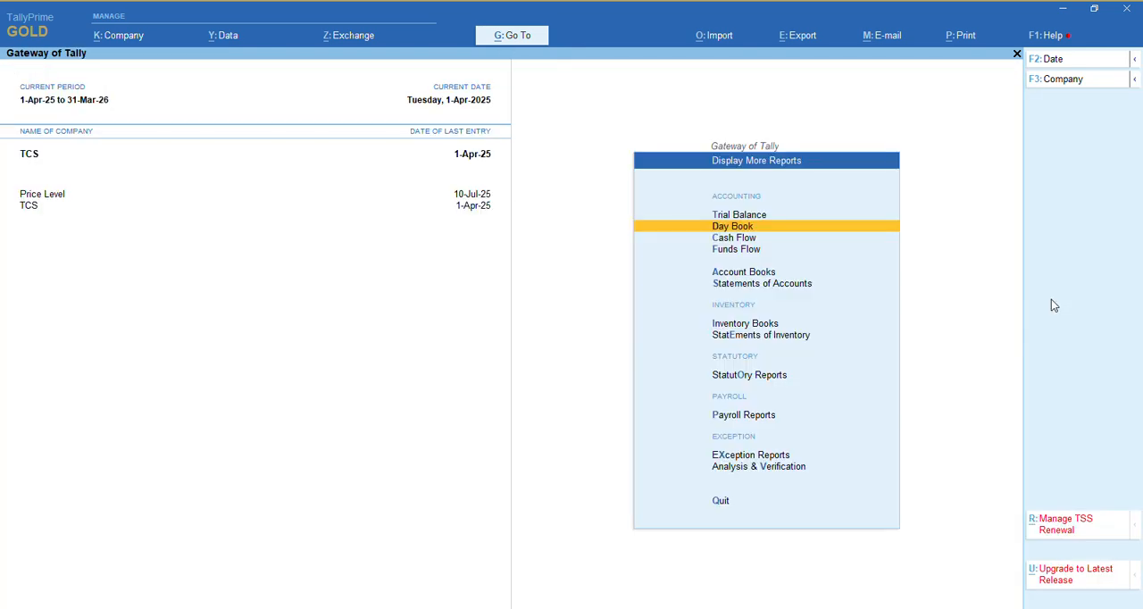
key(Escape)
key(Down)
key(Down)
key(Down)
key(Down)
key(Down)
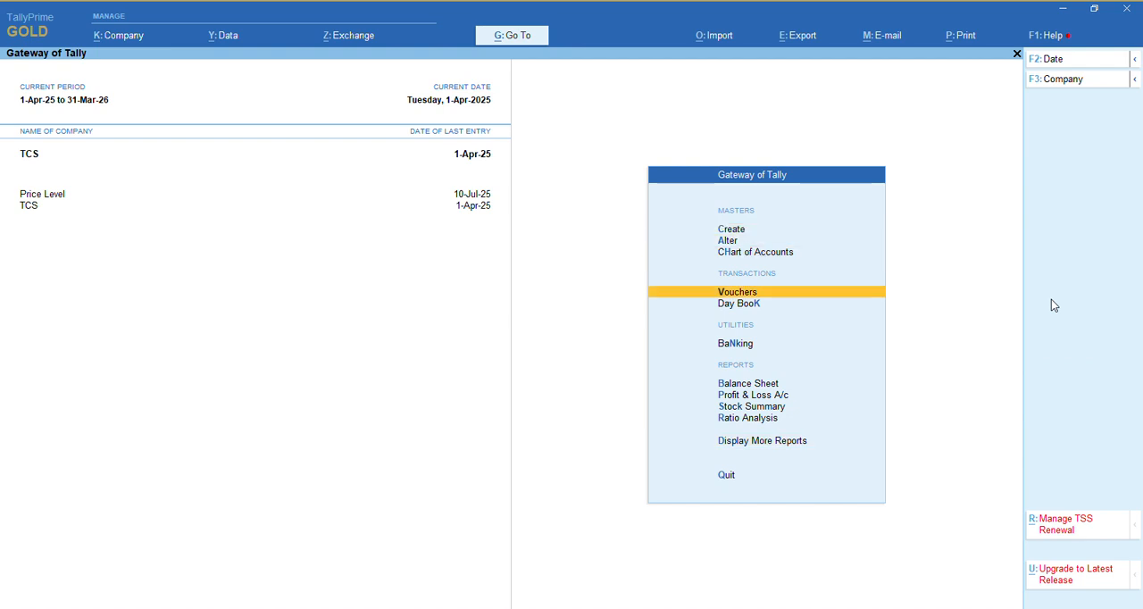
key(Return)
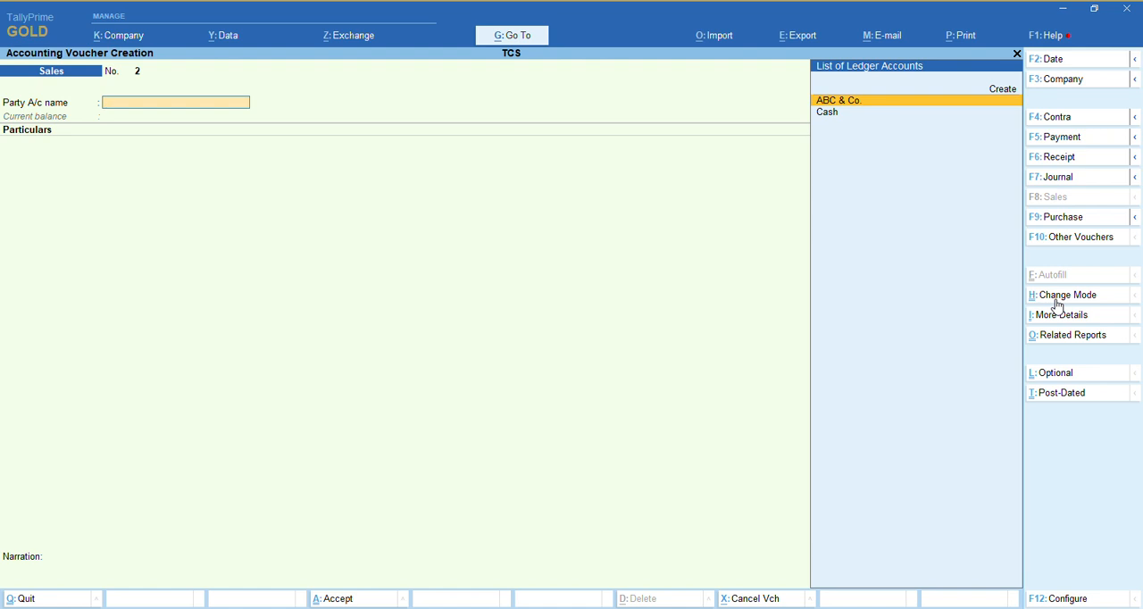
key(F6)
text(a)
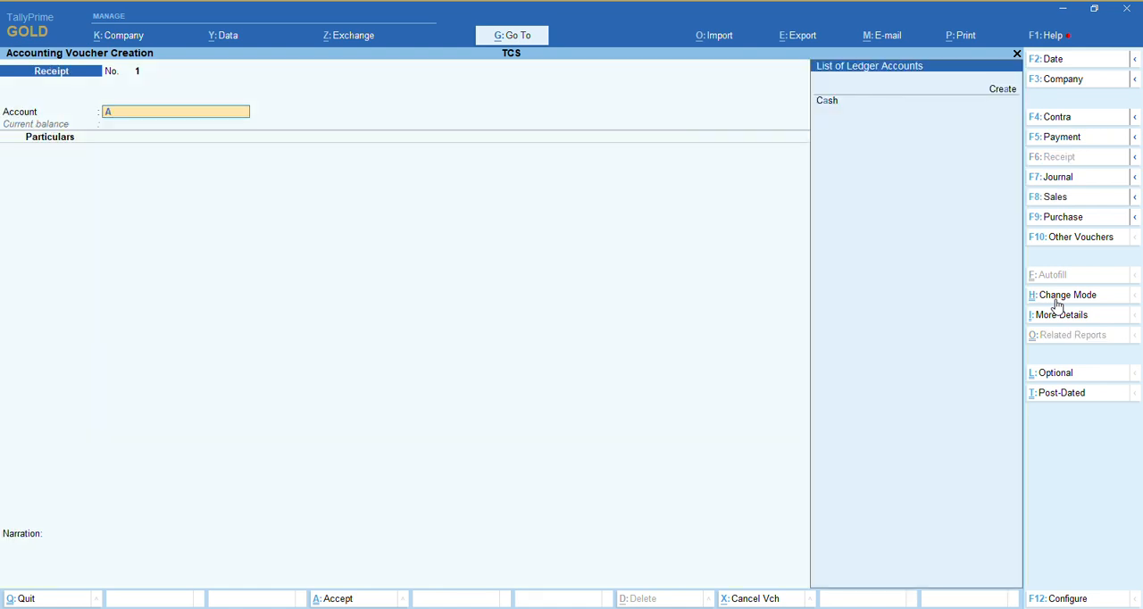
key(BackSpace)
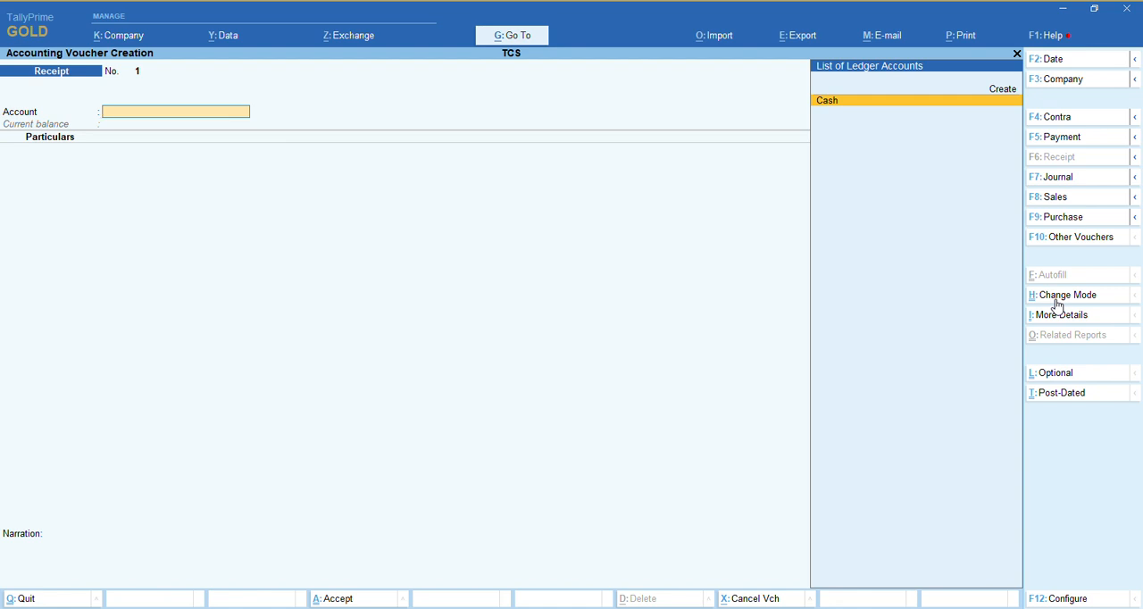
key(Escape)
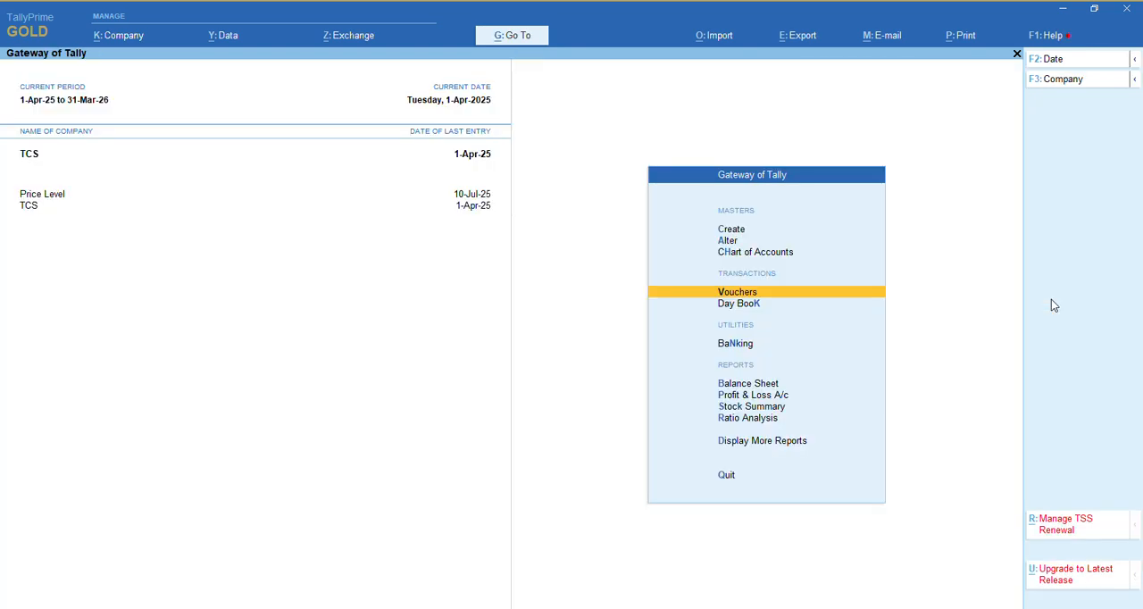
Open the ABC & Co. sales voucher from the Day Book to check its total, then return to the Gateway of Tally
key(k)
key(Return)
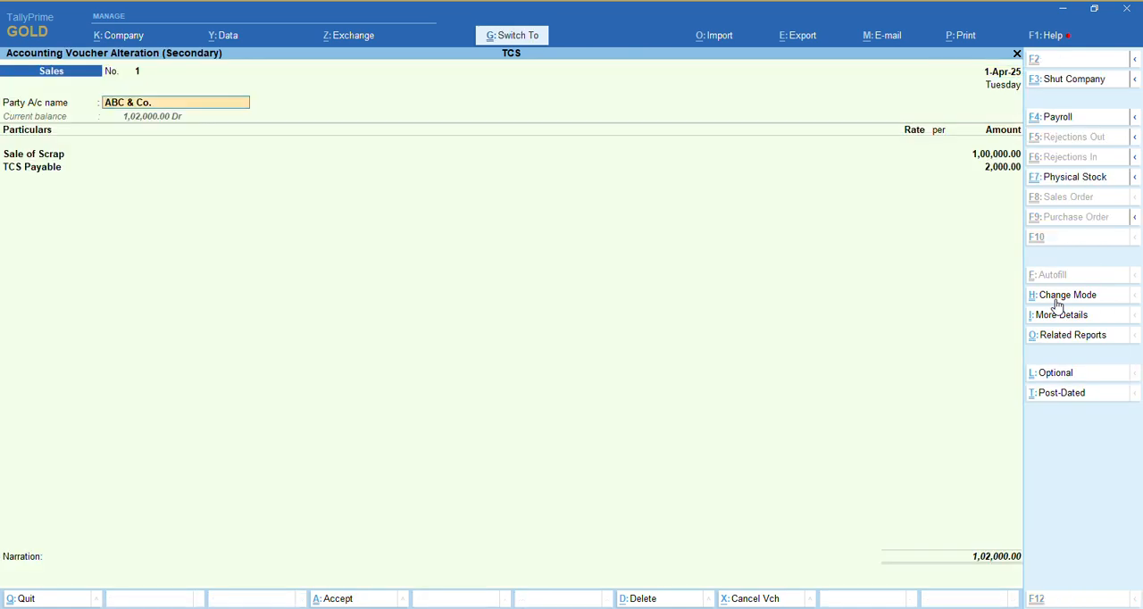
key(ctrl+q)
key(Escape)
key(Escape)
Start a new voucher with Cash as the party account, leaving the dispatch details blank and accepting the default party details
key(Down)
key(Down)
key(Down)
key(Down)
key(Down)
key(Return)
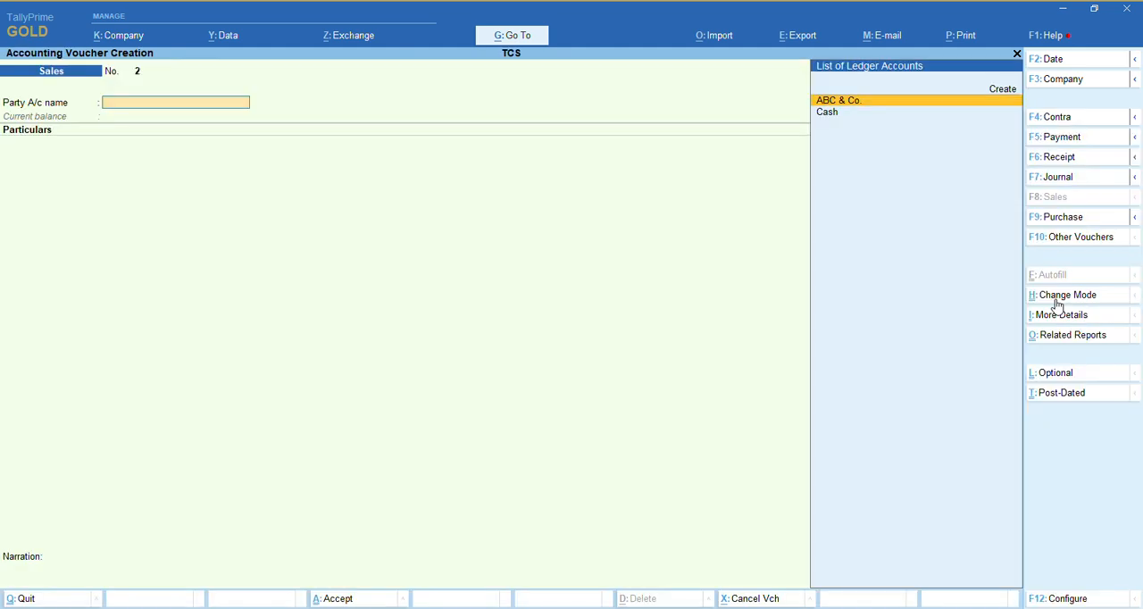
key(Down)
key(Return)
key(Return)
key(Return)
key(Return)
key(Return)
key(Return)
key(Return)
key(Return)
key(Return)
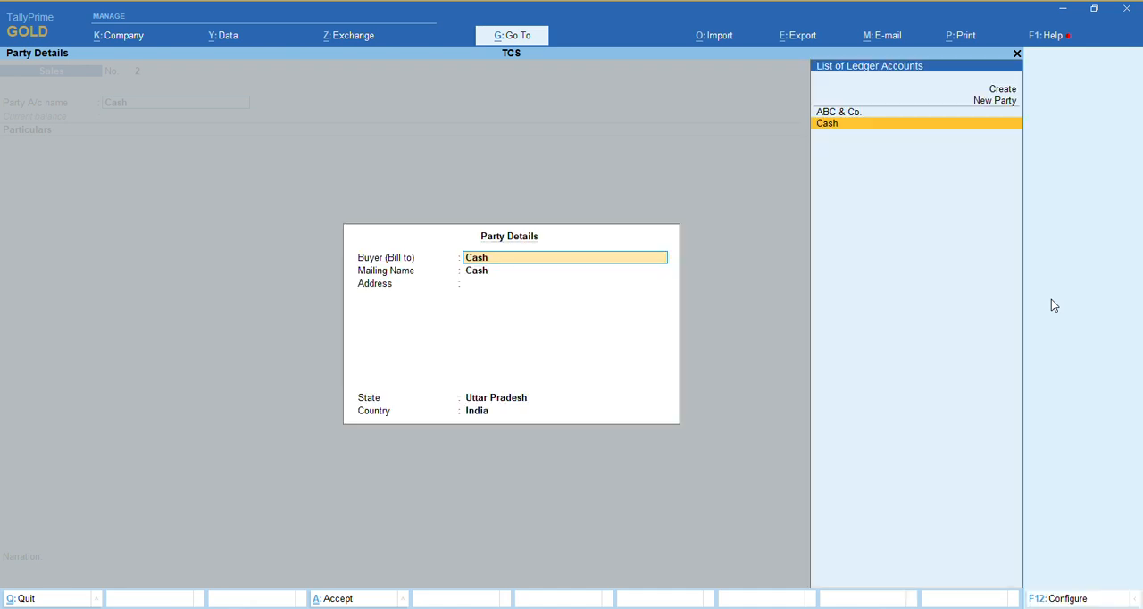
key(Return)
key(Return)
key(Return)
key(Return)
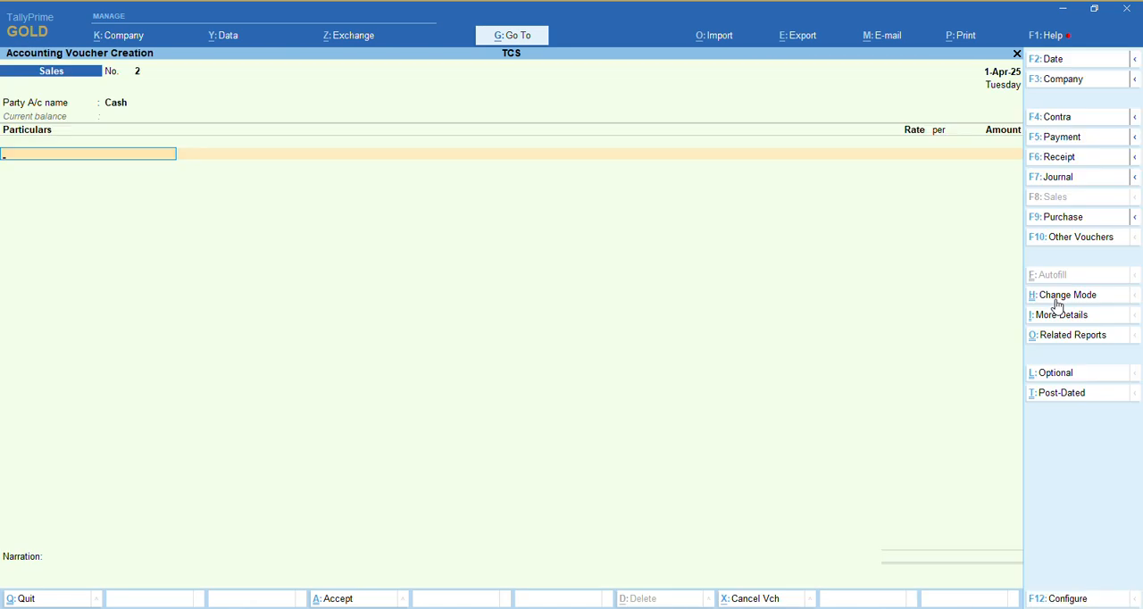
text(as)
key(Return)
key(BackSpace)
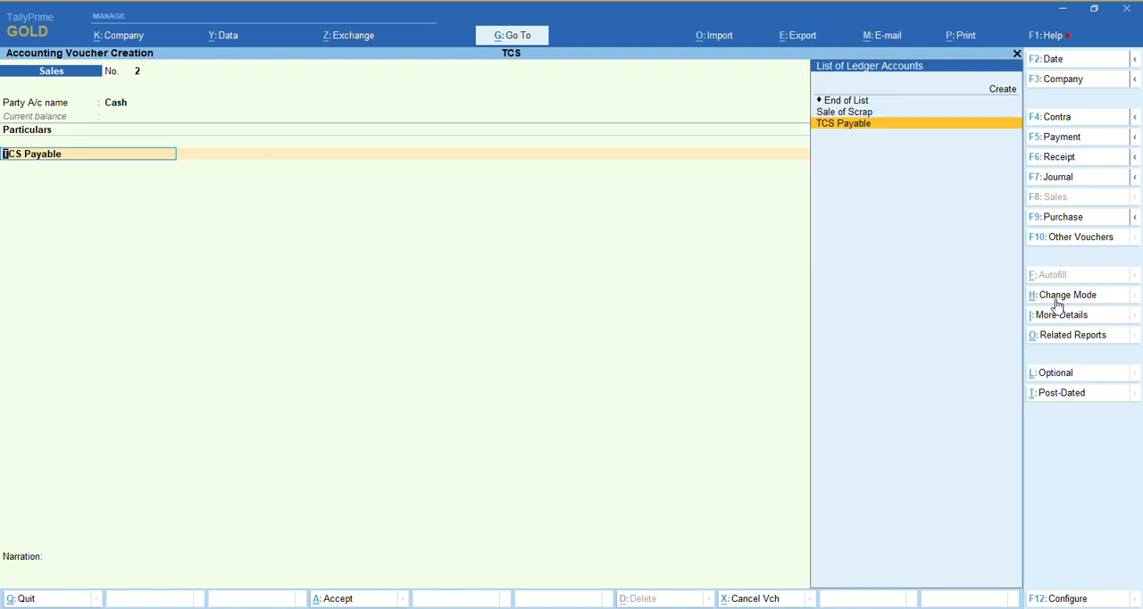
key(BackSpace)
key(Up)
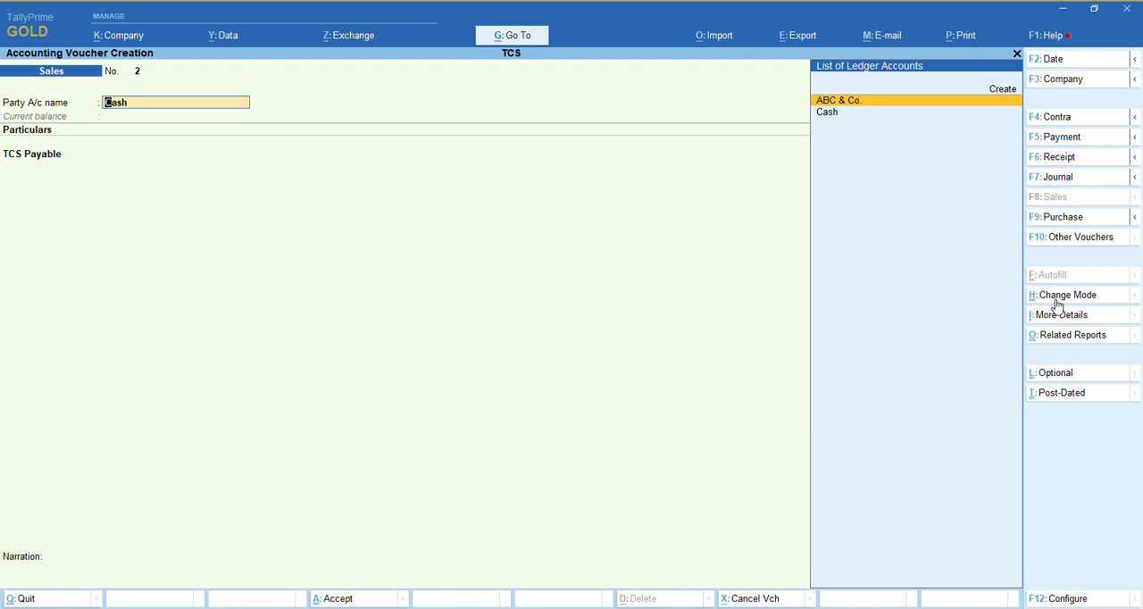
Change the voucher to a Receipt in the Cash account and enter 1,02,000 received from ABC & Co
key(F6)
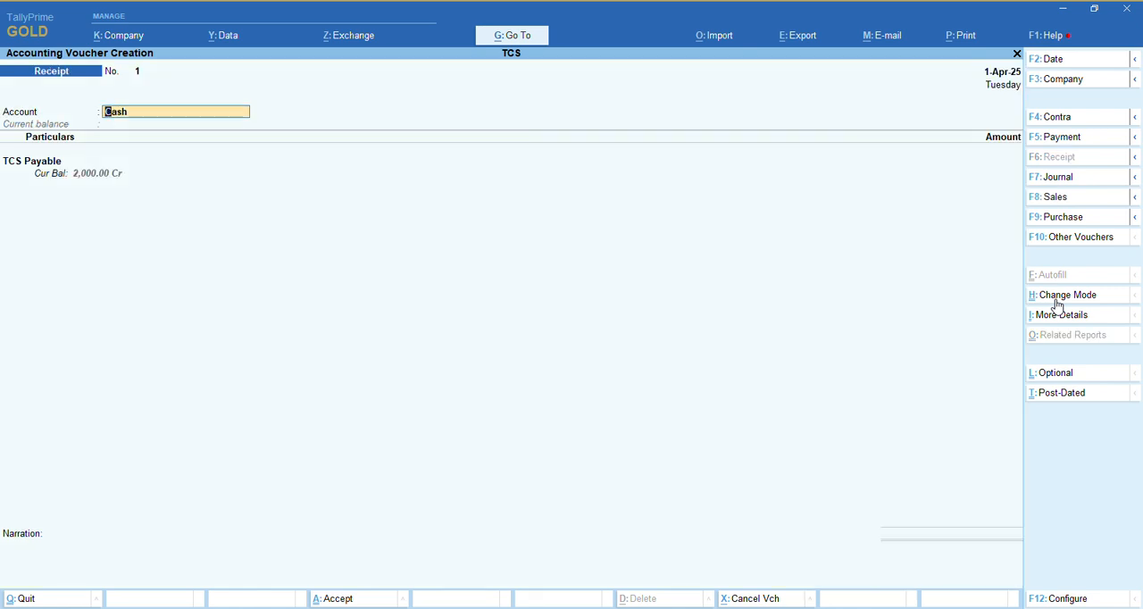
key(Return)
text(A)
key(Return)
text(1,02,000)
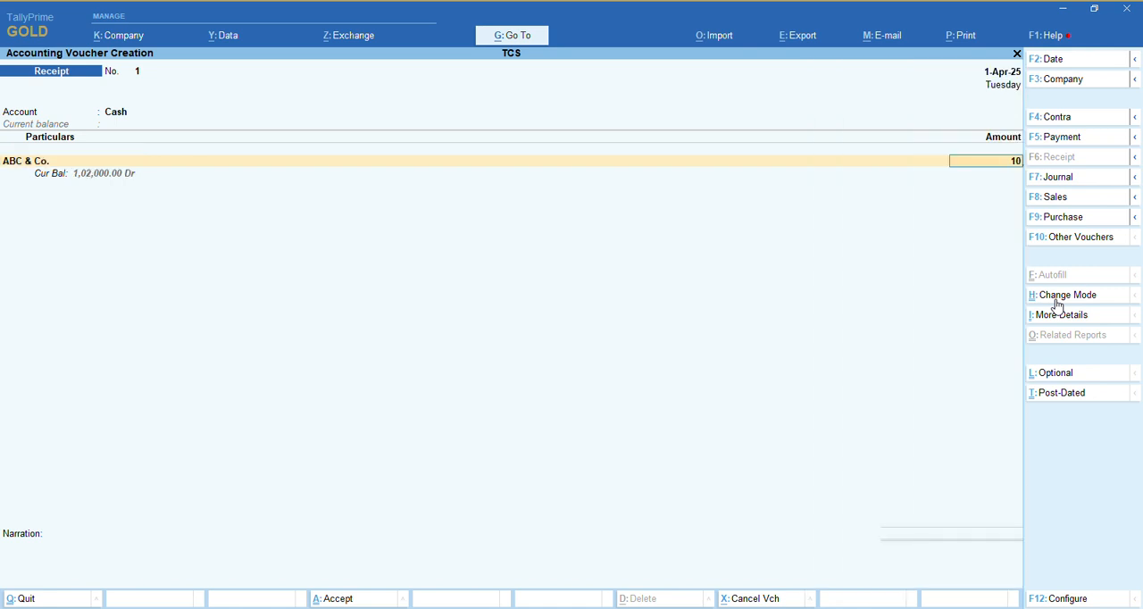
key(Return)
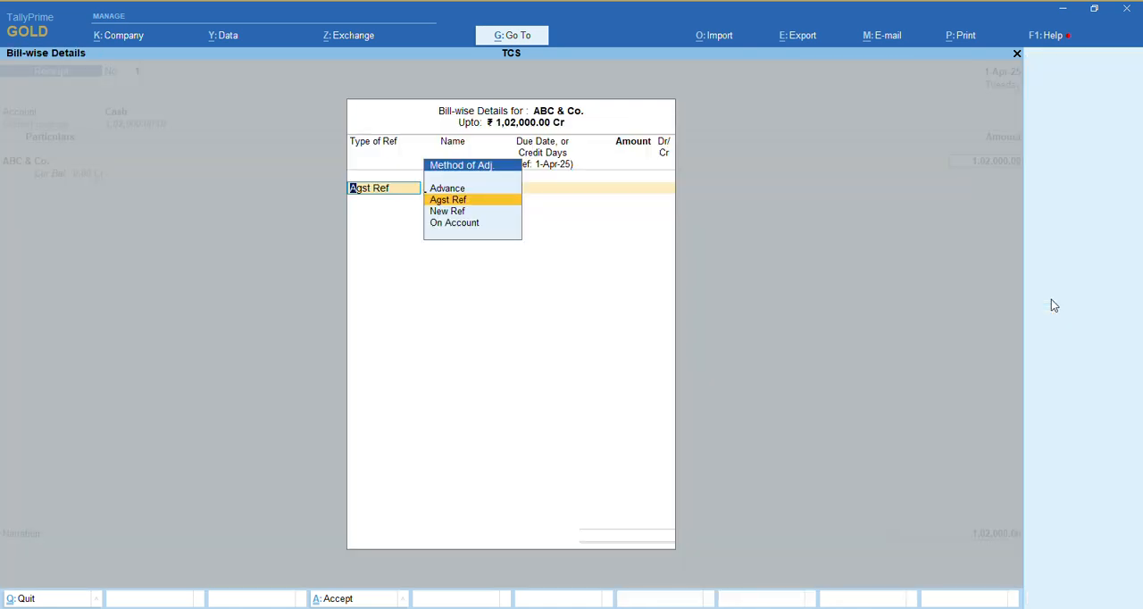
Allocate the receipt with Agst Ref in the bill-wise details, save it without a narration, and quit voucher creation
key(Return)
key(Return)
key(Return)
key(Return)
key(Return)
key(Return)
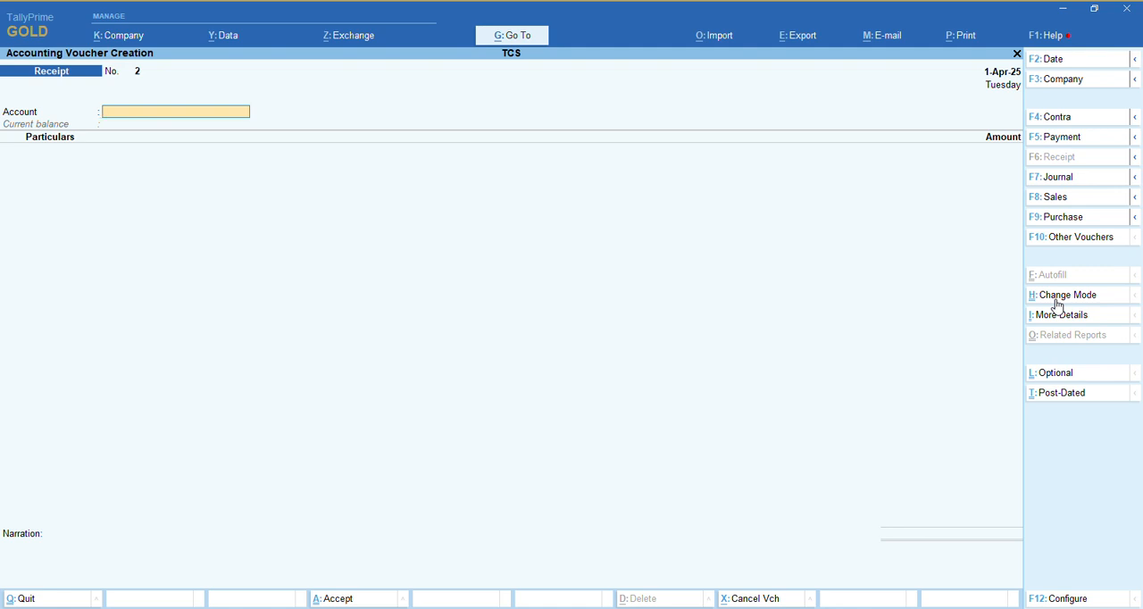
key(Escape)
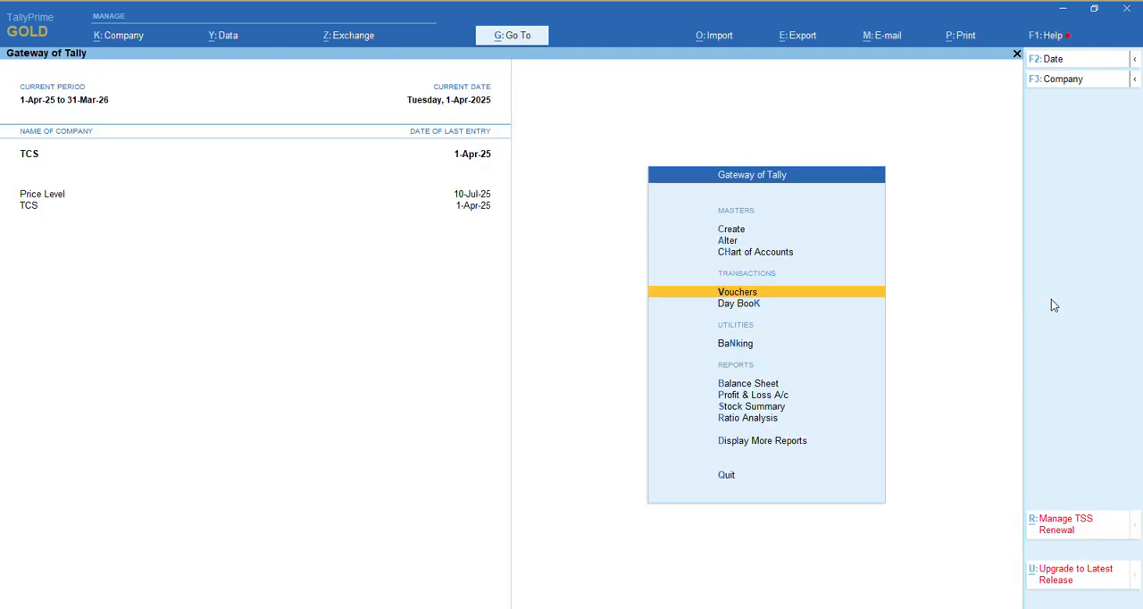
Open the list of TCS Reports within the statutory reports
key(Down)
key(Down)
key(Down)
key(Down)
key(Down)
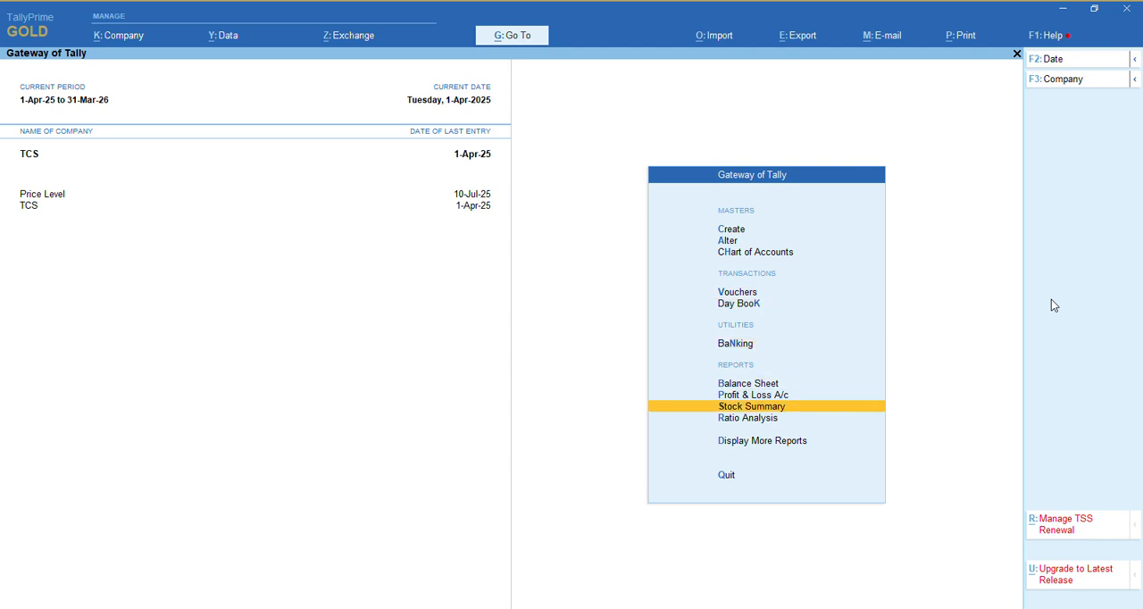
key(Down)
key(Down)
key(Return)
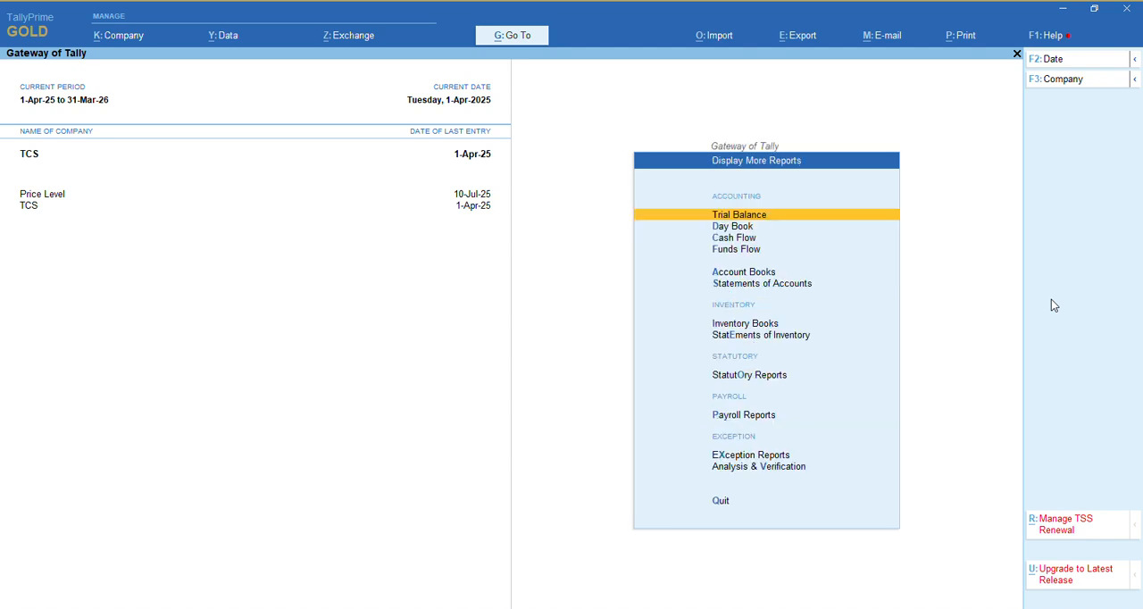
key(Down)
key(Down)
key(Down)
key(Down)
key(Down)
key(Down)
key(Down)
key(Down)
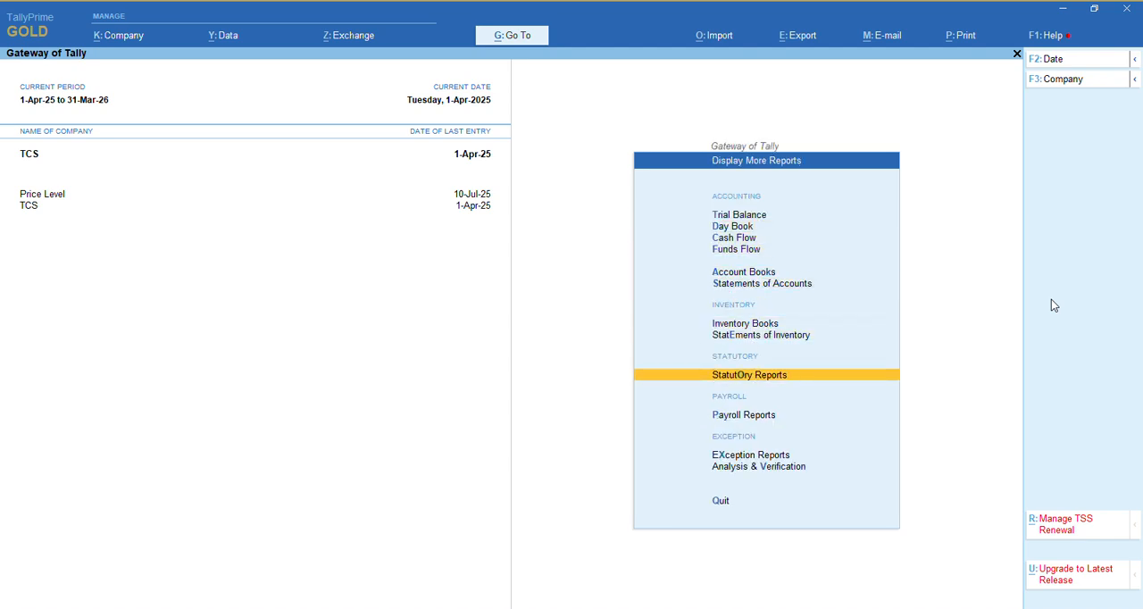
key(Return)
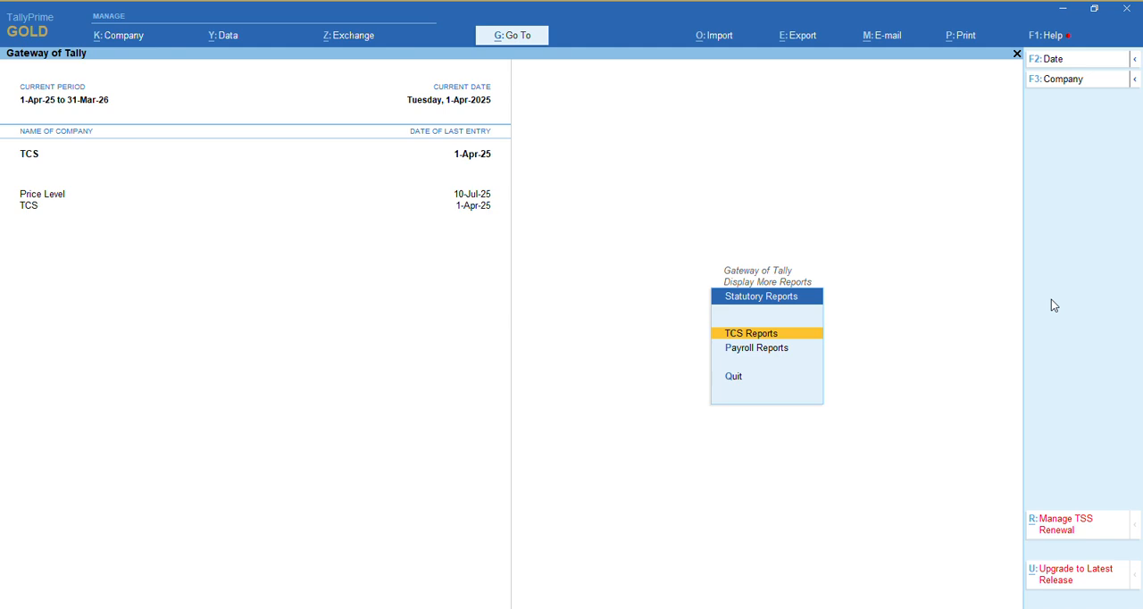
key(Return)
Examine the pending voucher details for TCS on Sale of Scrap in the TCS Outstandings report, then close the report
key(Down)
key(Down)
key(Down)
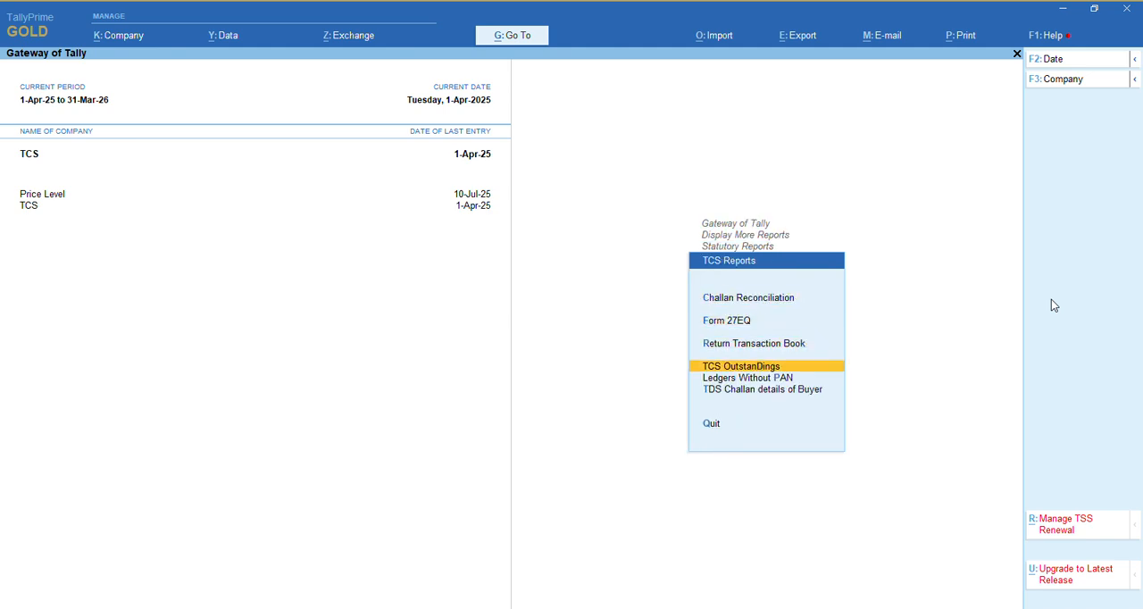
key(Return)
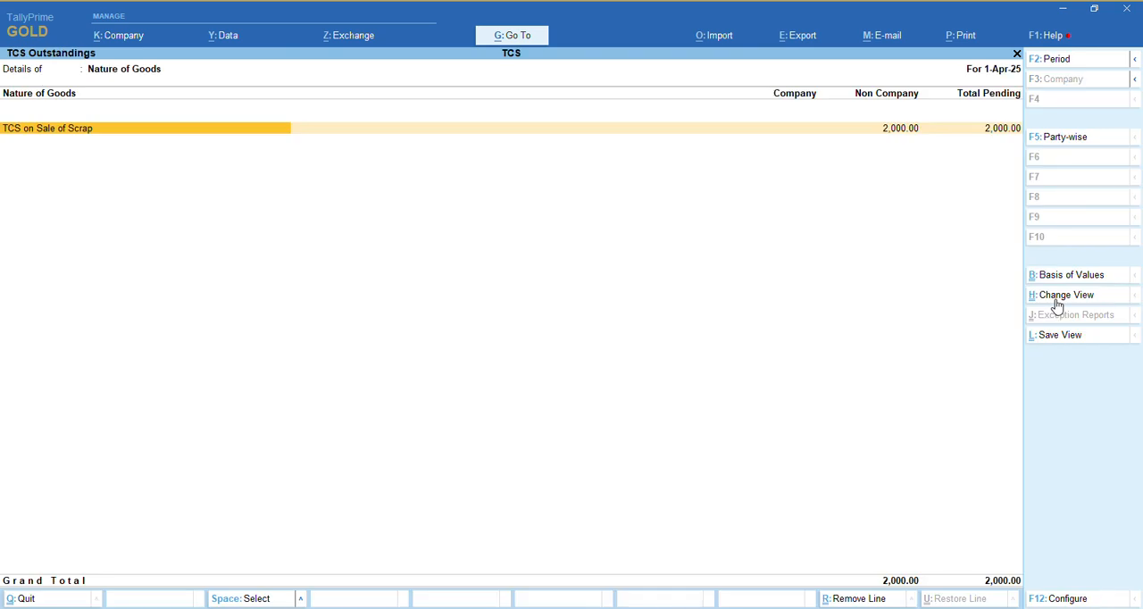
key(Return)
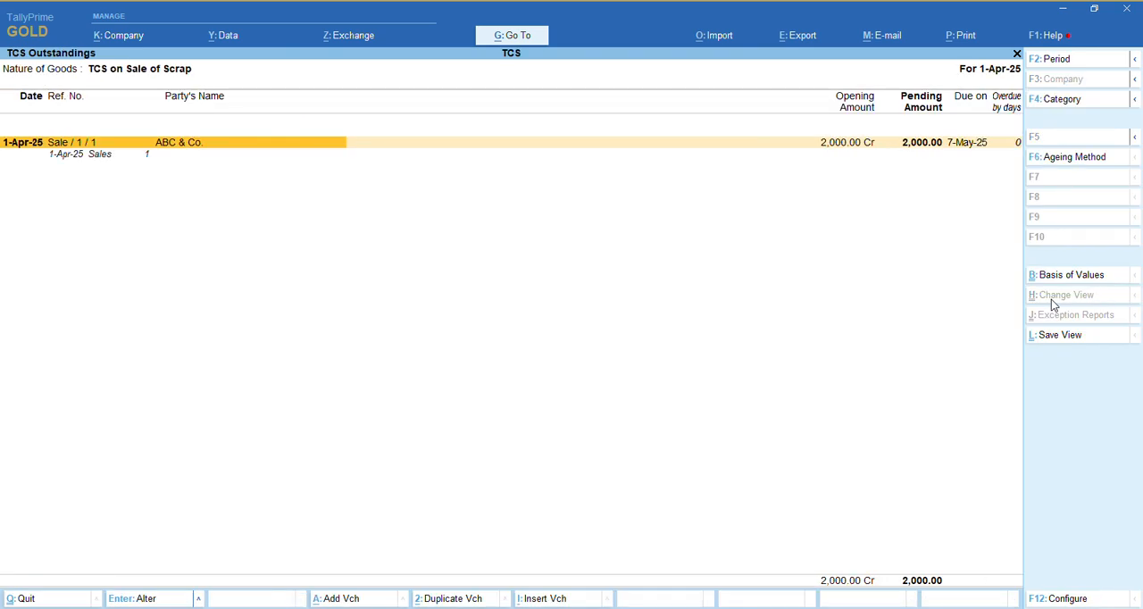
key(shift+Return)
key(Escape)
key(Escape)
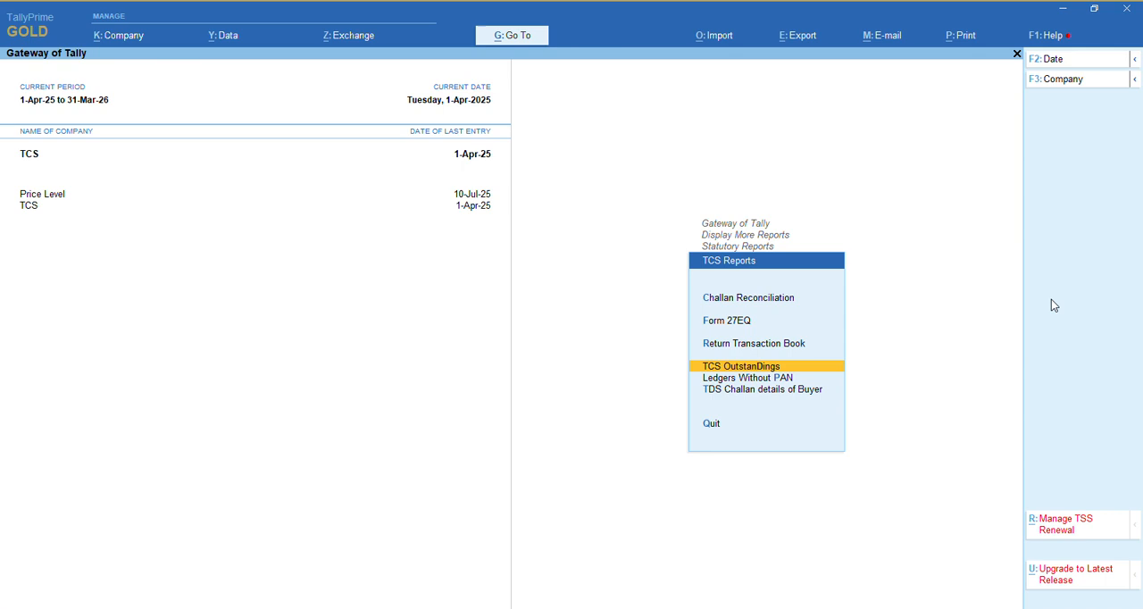
Reopen TCS Outstandings to review the pending amounts by nature of goods, then return to the TCS reports
key(Escape)
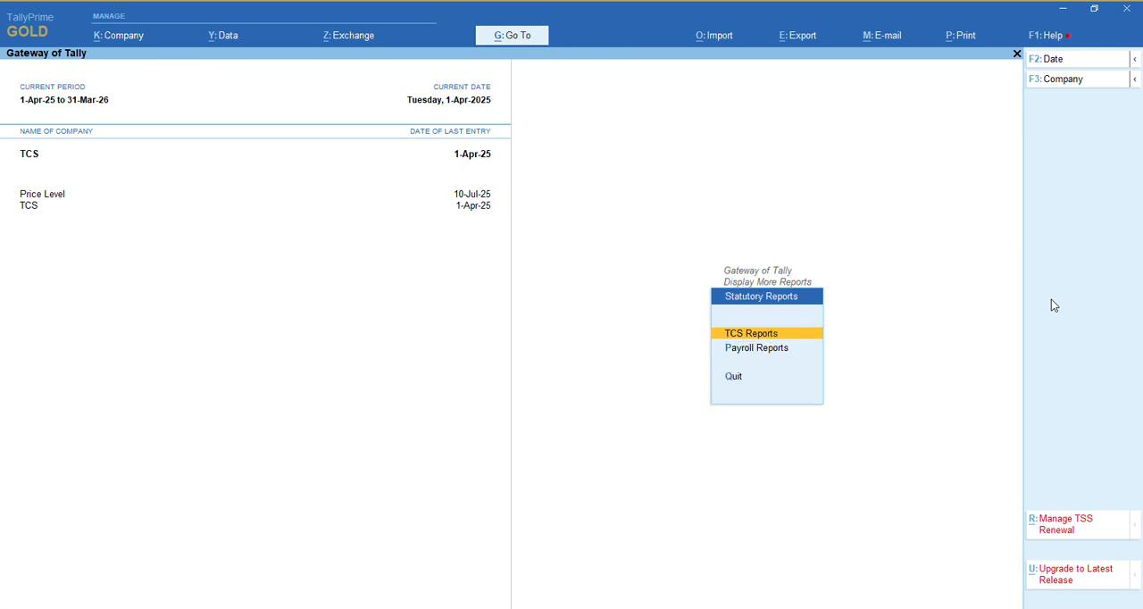
key(Return)
key(Down)
key(Down)
key(Down)
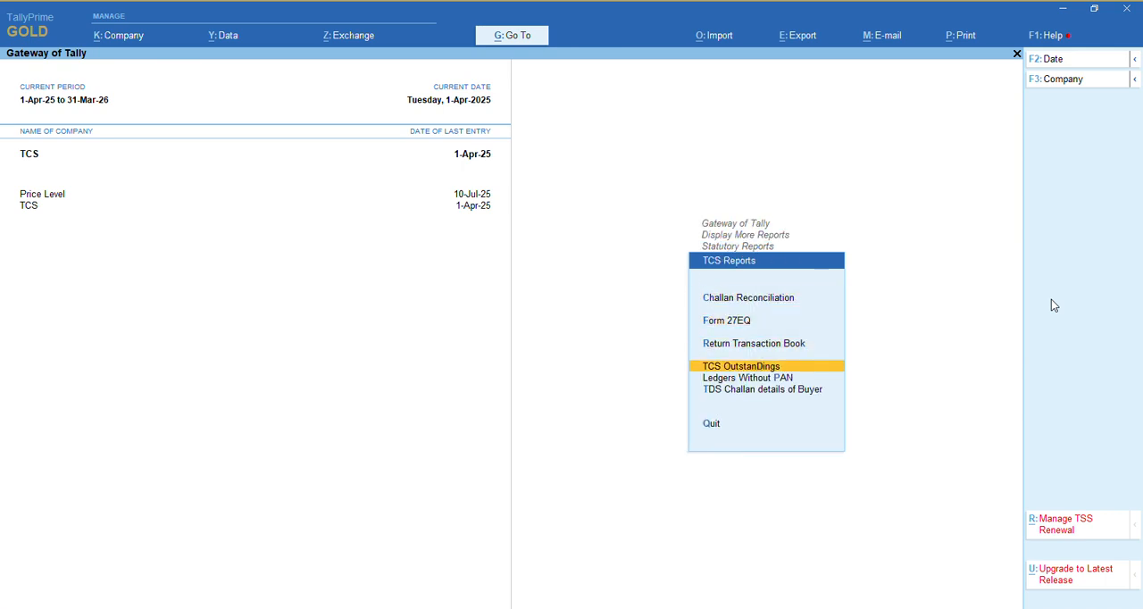
key(Return)
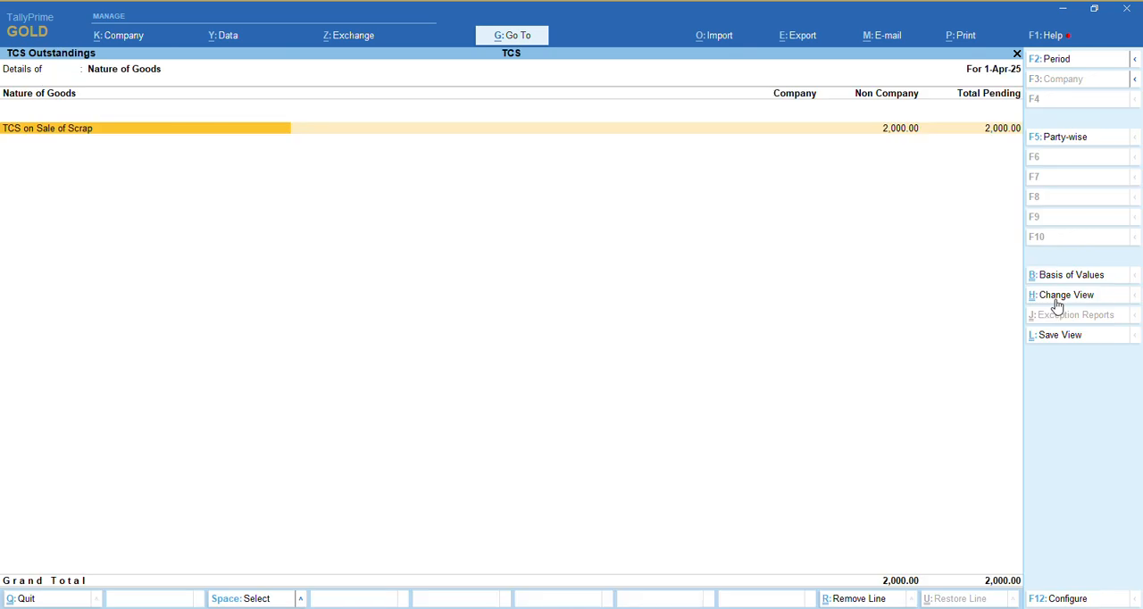
key(Escape)
Open Form 27EQ and examine its voucher summary and the collection at normal rate
key(Up)
key(Up)
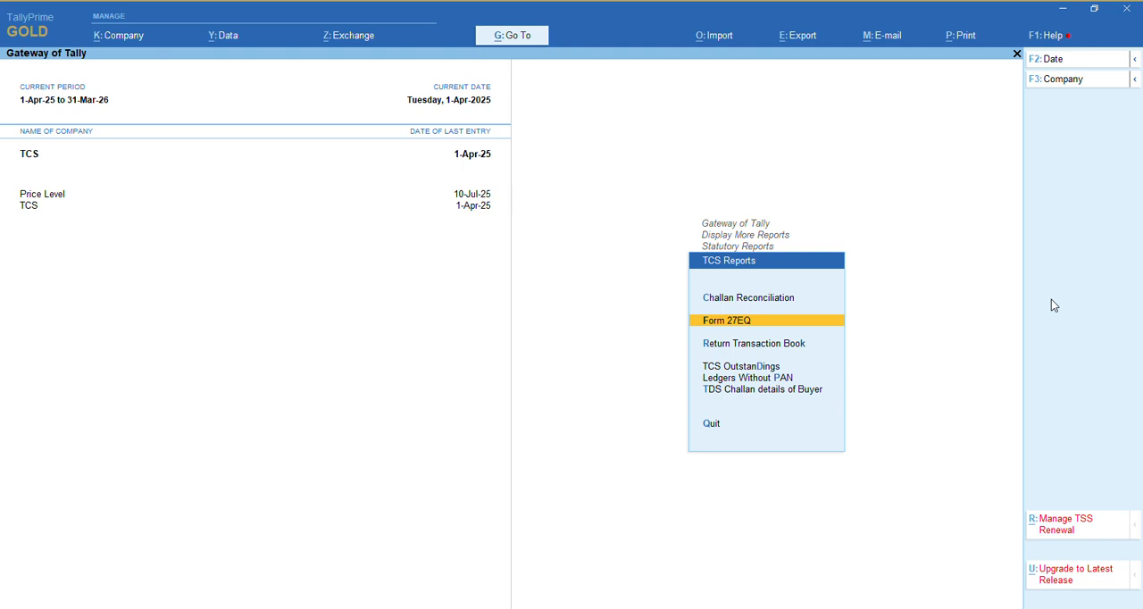
key(Return)
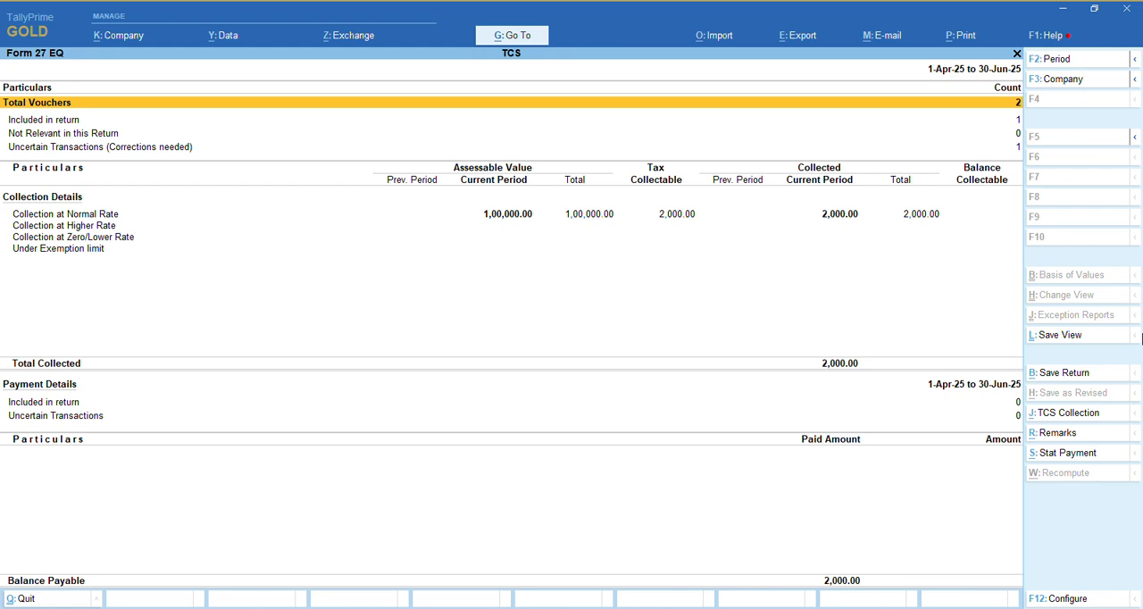
key(Down)
key(Down)
key(Down)
key(Up)
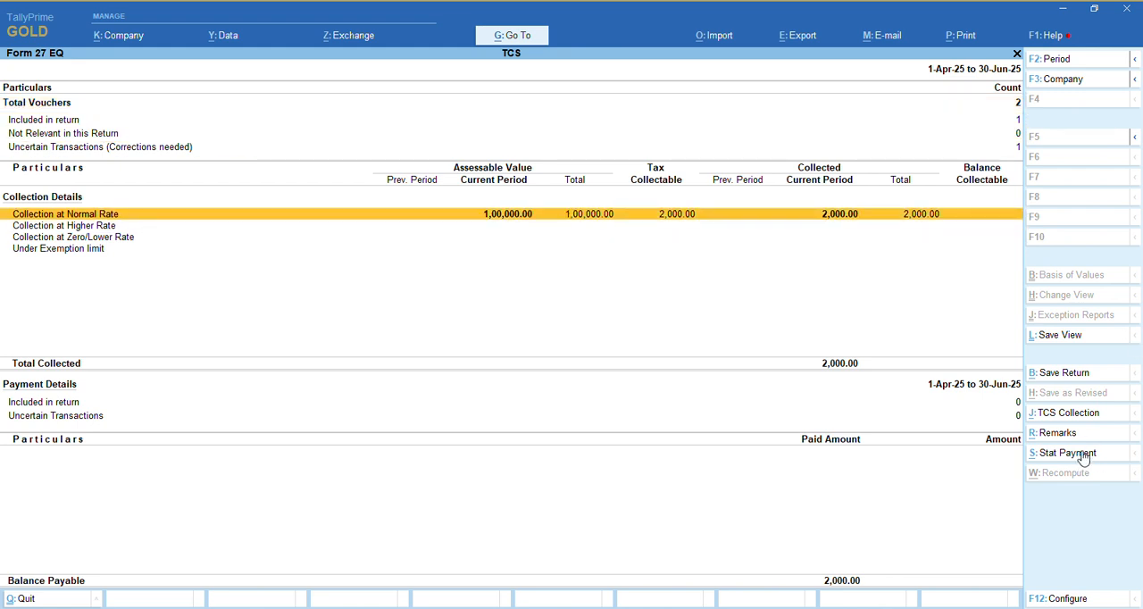
Start a statutory payment from Form 27EQ with tax type TCS and a period from 1-4-2025 to 1-4-2025
click(1082, 462)
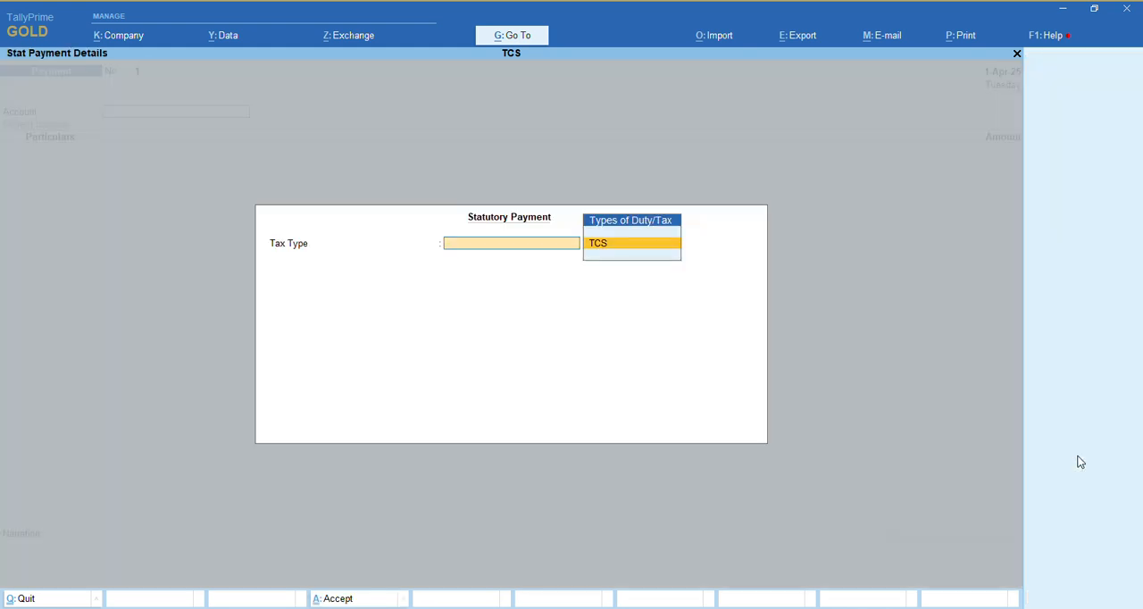
key(Return)
text(1-4-2025)
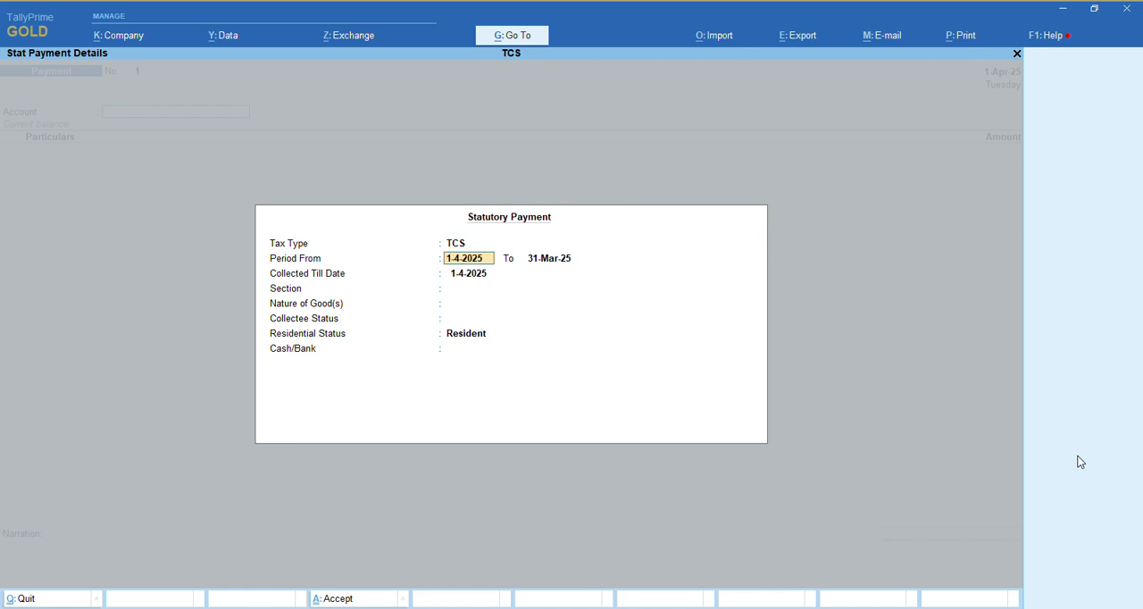
key(Return)
text(1-4-202)
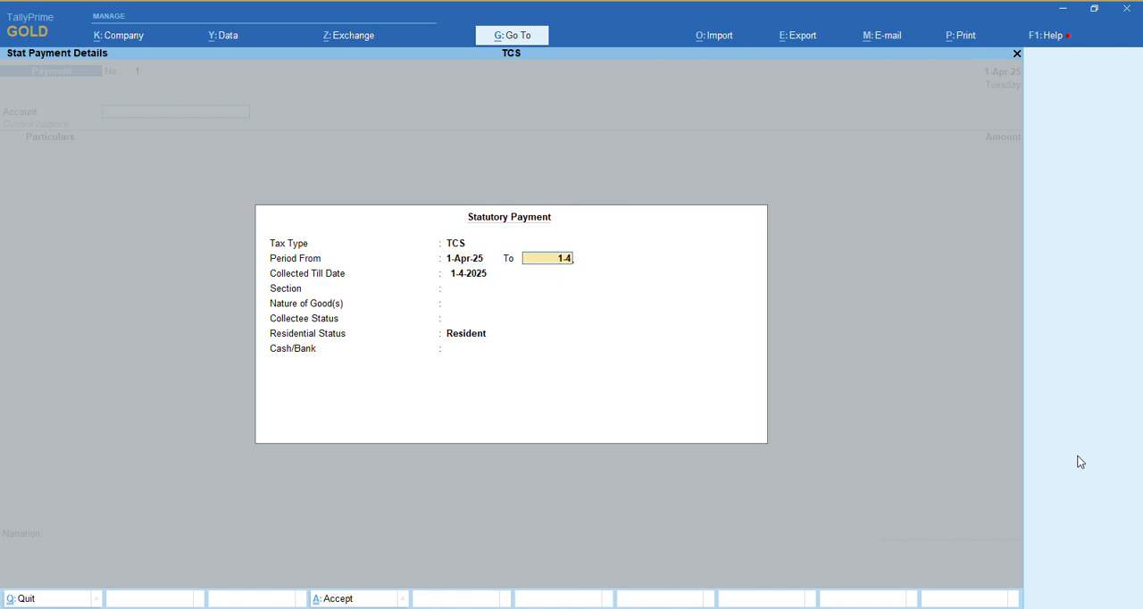
text(5)
key(Return)
key(Return)
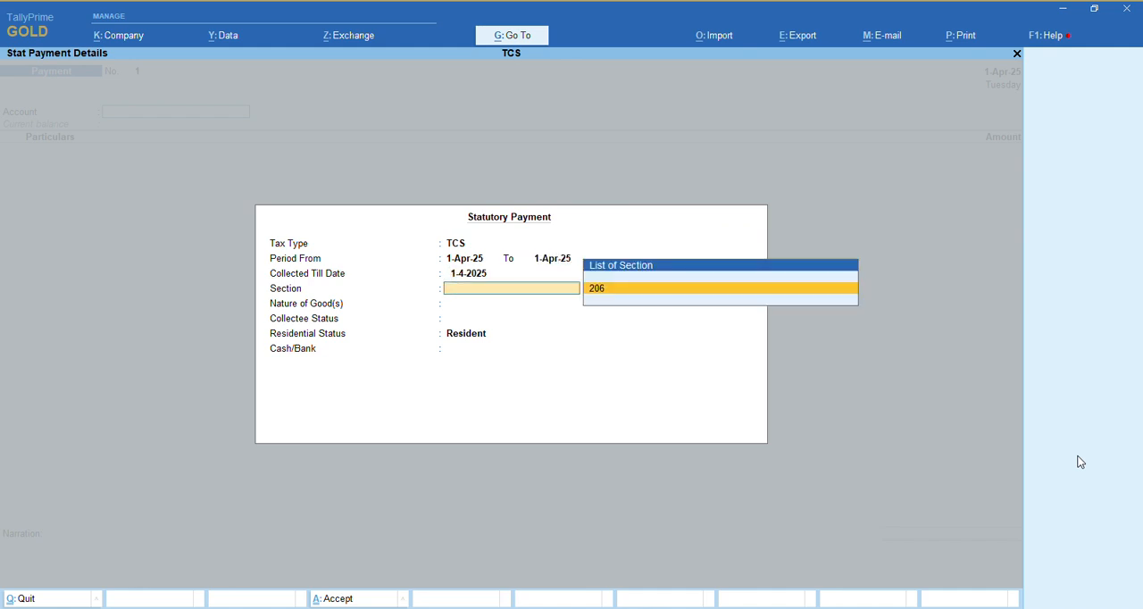
Try to pay TCS for section 206, TCS on Sale of Scrap, with collectee status Company, Resident and Cash, and discard the voucher
key(Return)
key(Return)
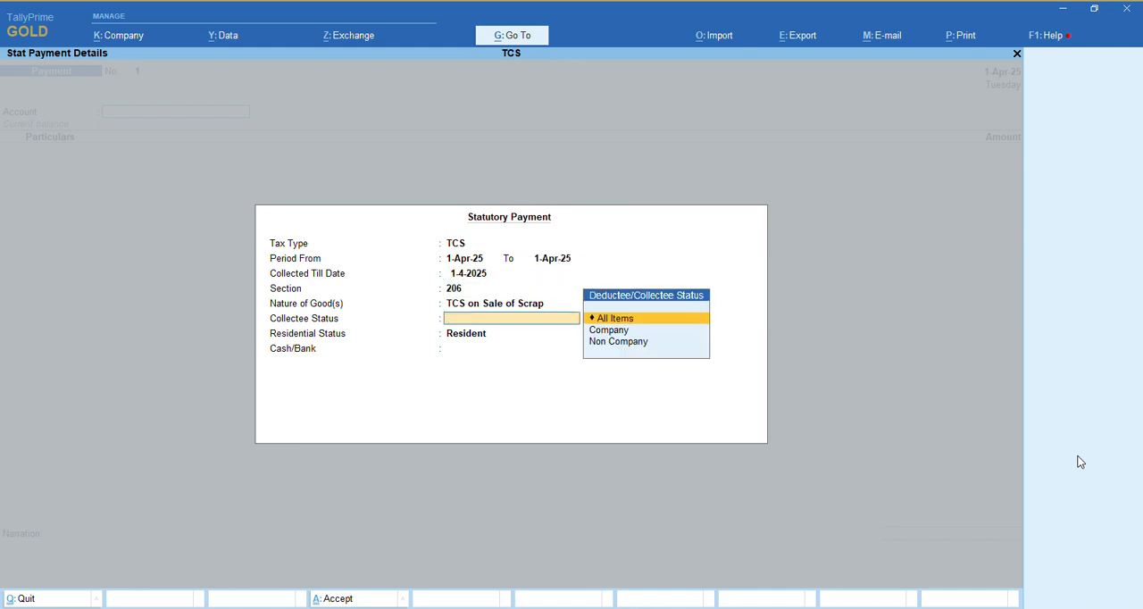
key(Down)
key(Return)
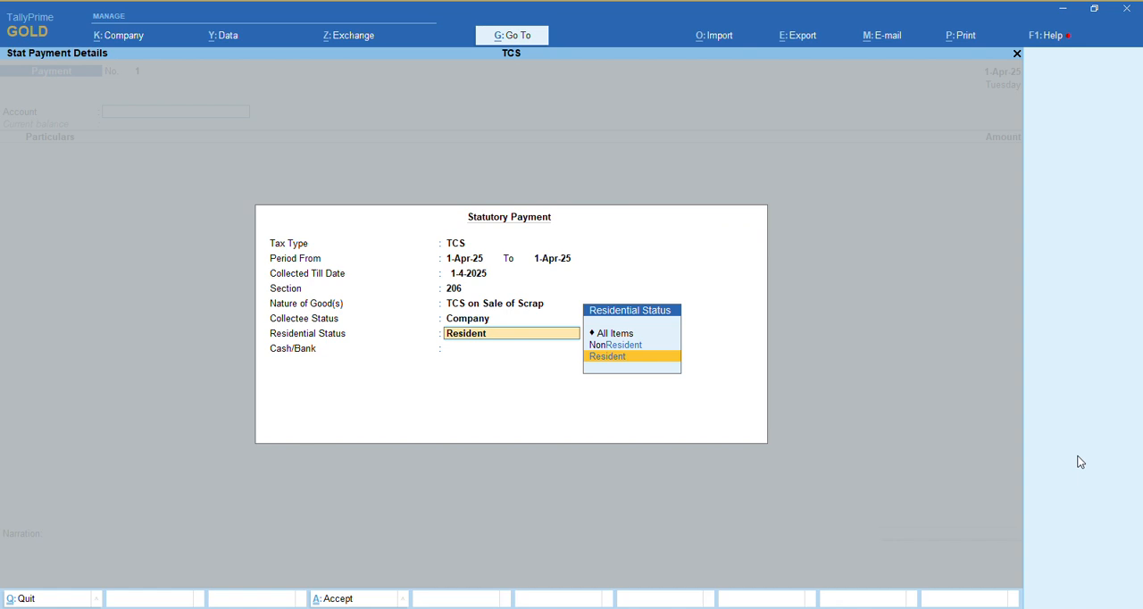
key(Return)
key(Return)
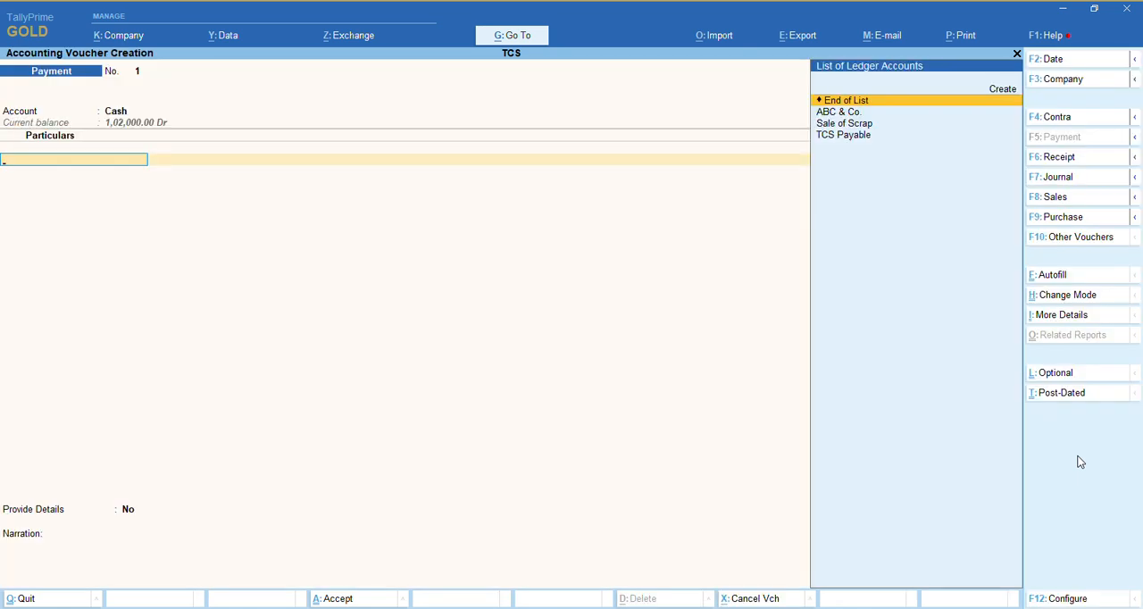
key(Return)
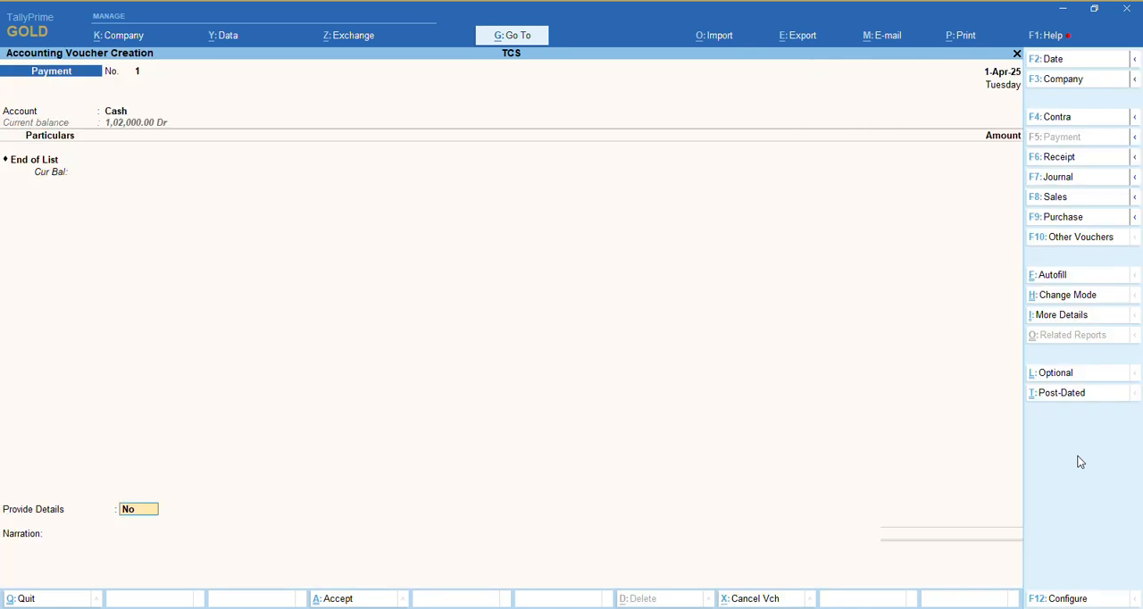
key(Escape)
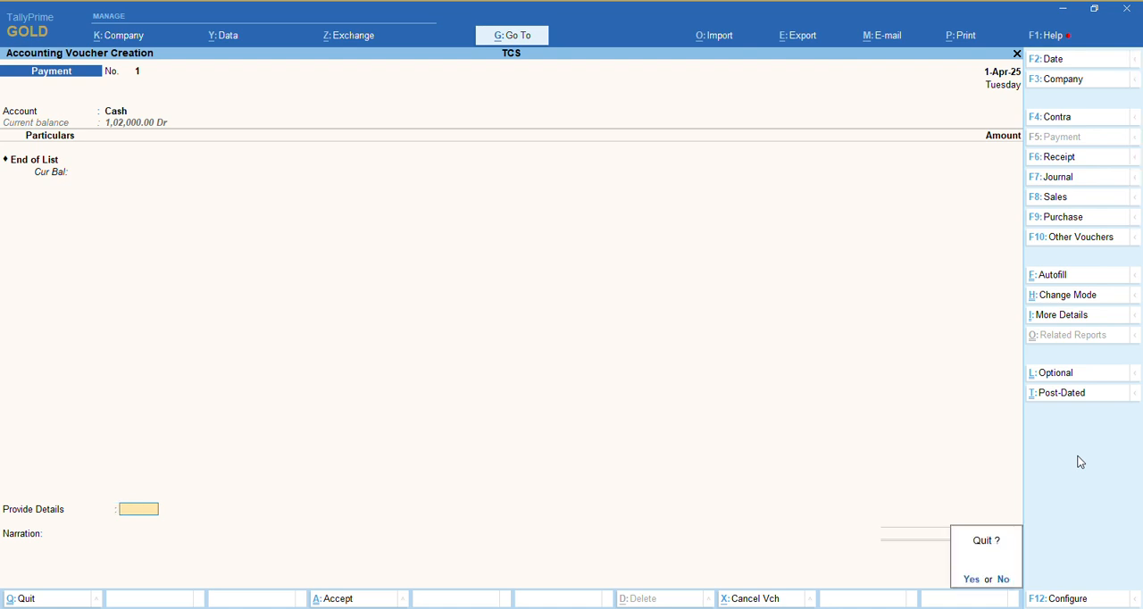
key(y)
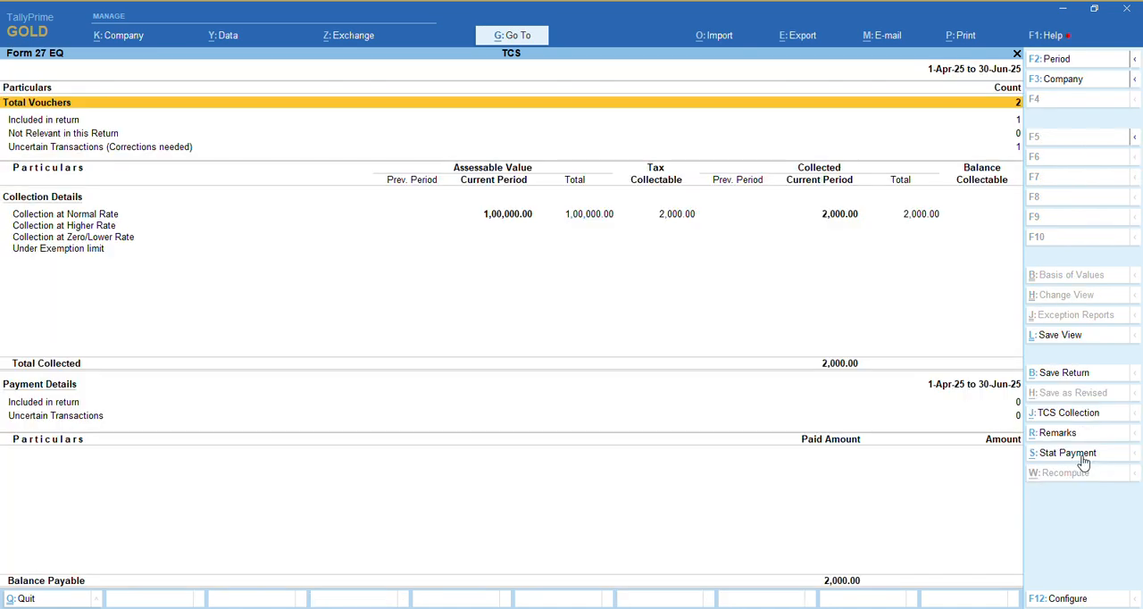
Examine the collection at normal rate in Form 27EQ down to its voucher register, and return to the Form 27EQ summary
key(Down)
key(Down)
key(Down)
key(Up)
key(Return)
key(Return)
key(Return)
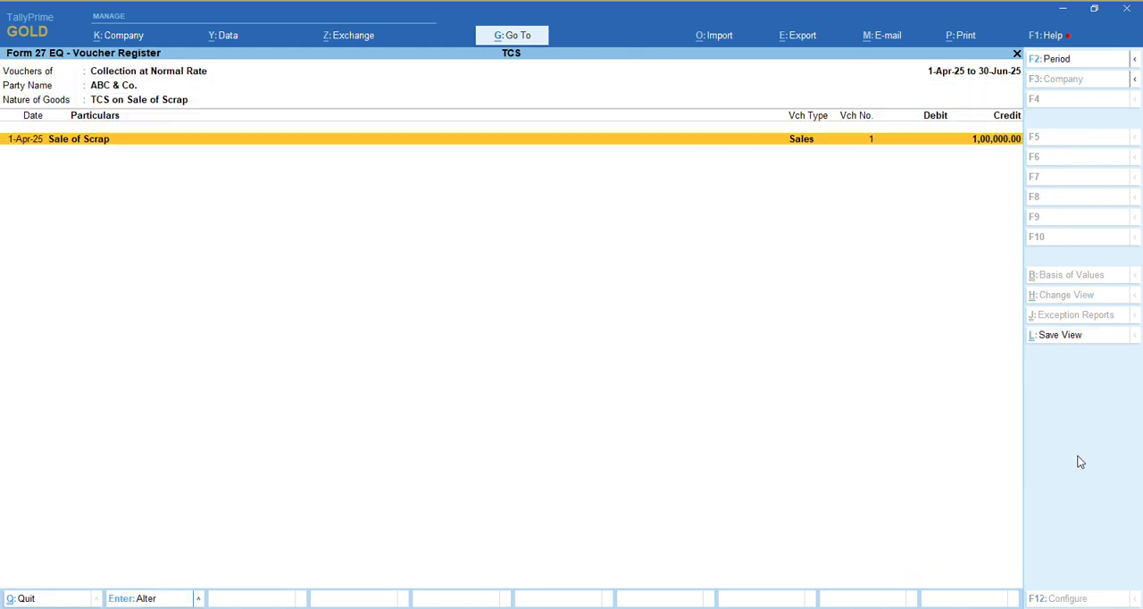
key(Escape)
key(Escape)
key(Escape)
key(Return)
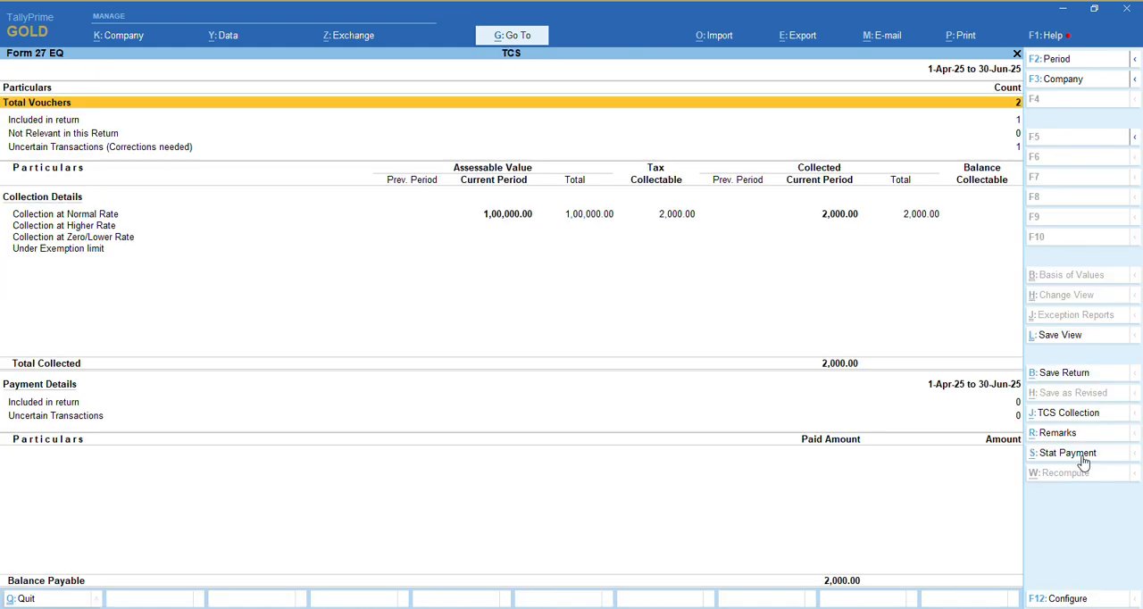
Start a statutory payment from Form 27EQ with tax type TCS and a period from 1-4-2025 to 30-4-2025
click(1074, 457)
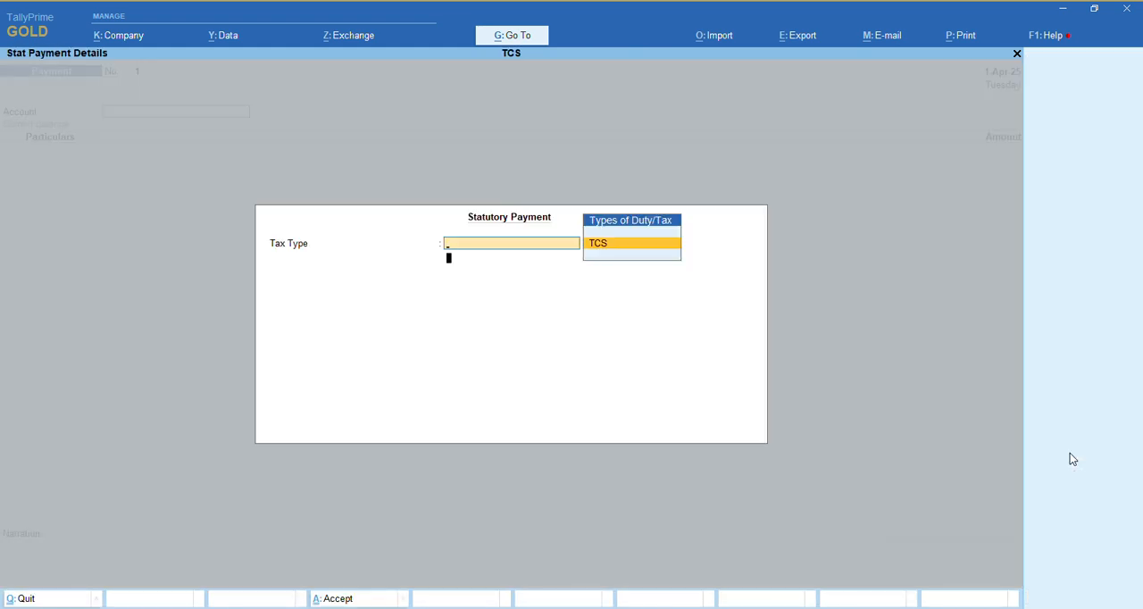
key(Return)
text(1-4-2025)
key(Return)
text(3)
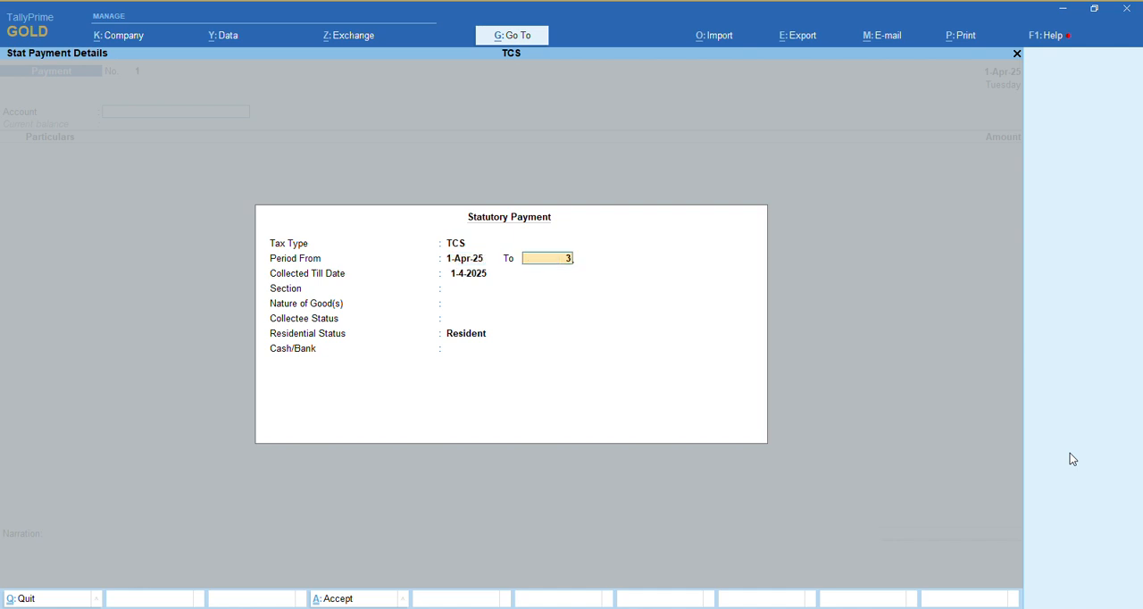
text(0-4-2025)
key(Return)
Save the payment voucher for section 206, TCS on Sale of Scrap, with collectee status All Items, residential status Resident and Cash
key(Return)
key(Return)
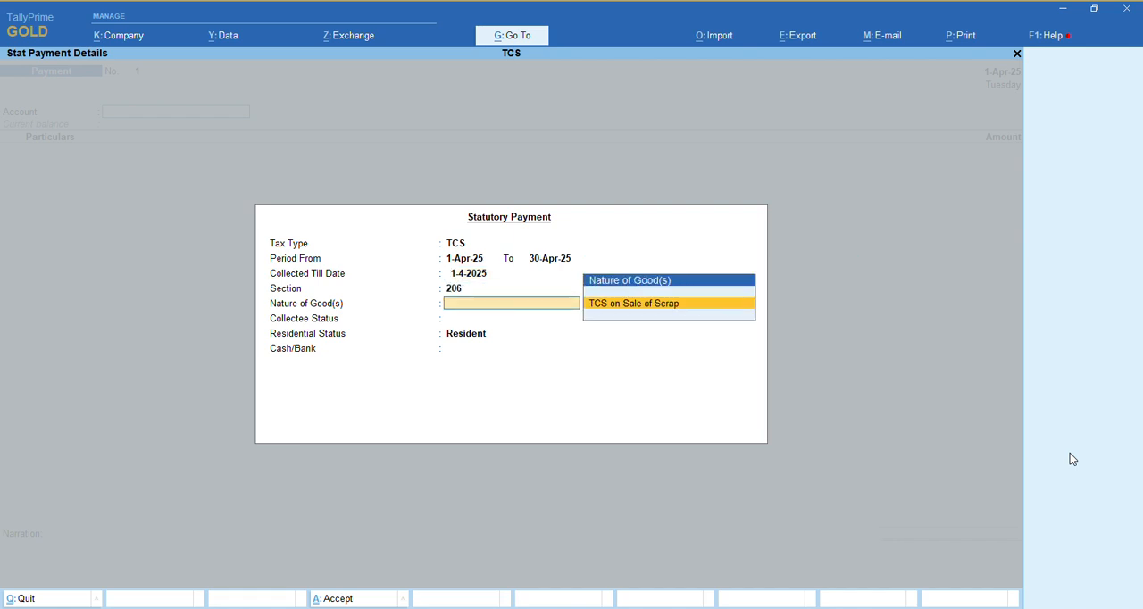
key(Return)
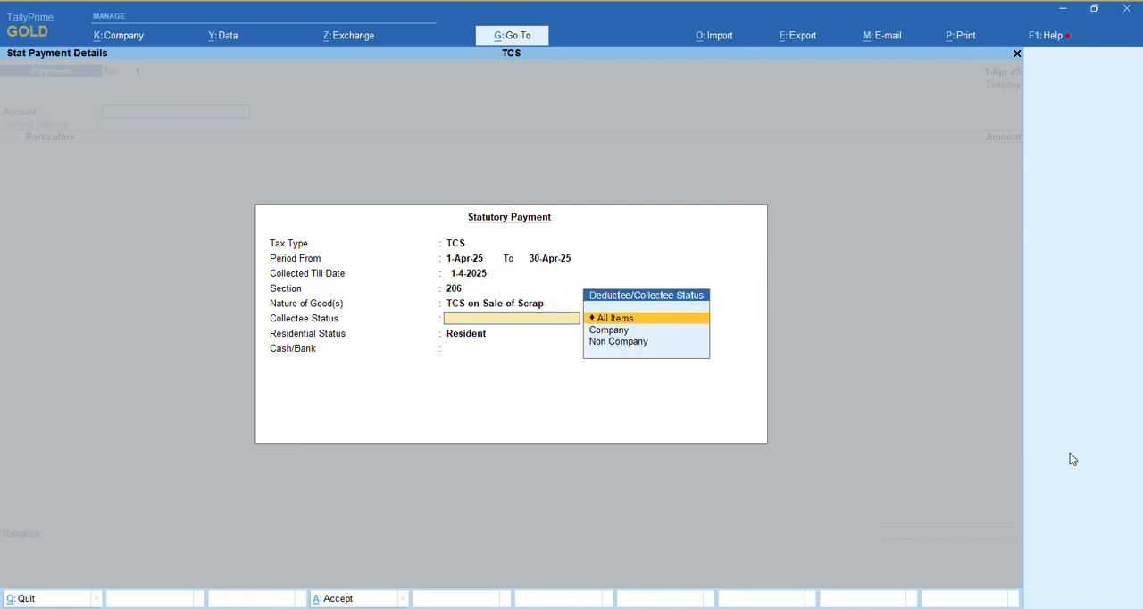
key(Return)
key(Return)
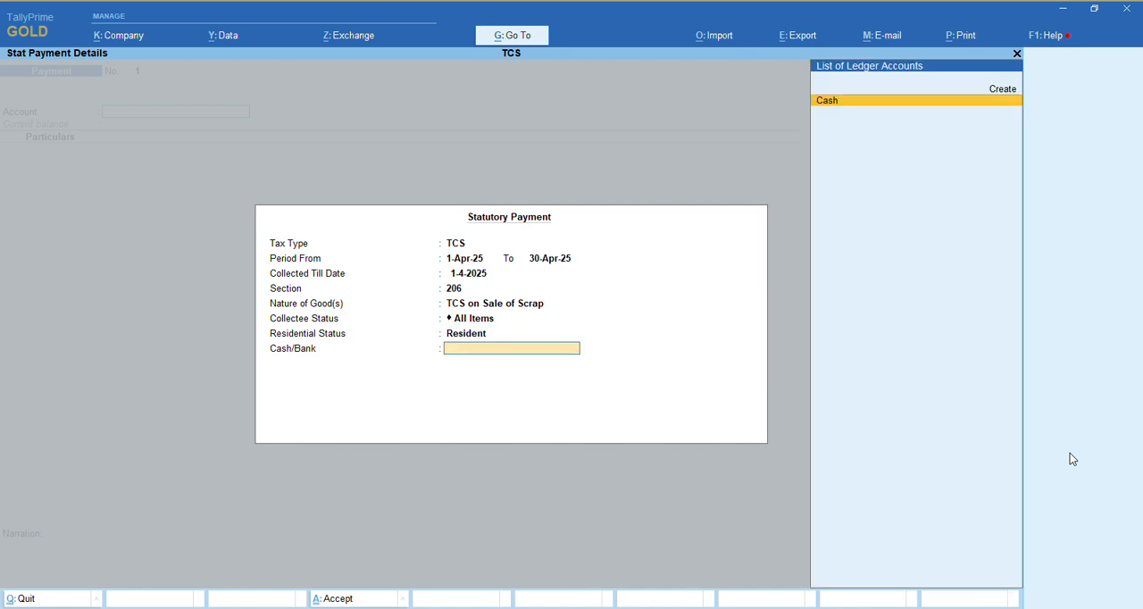
key(Return)
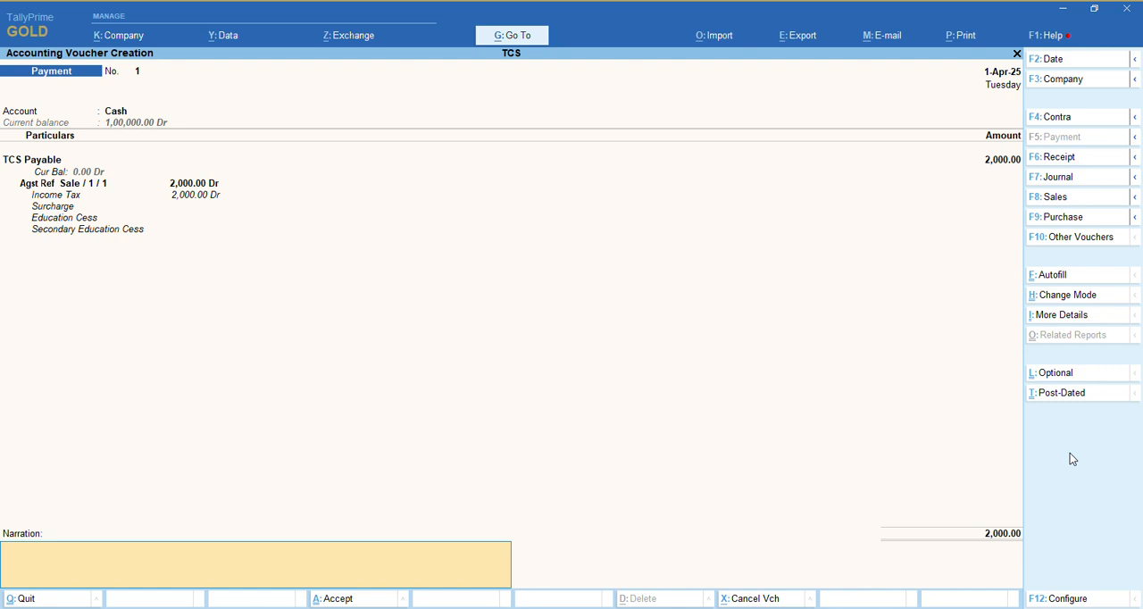
key(Return)
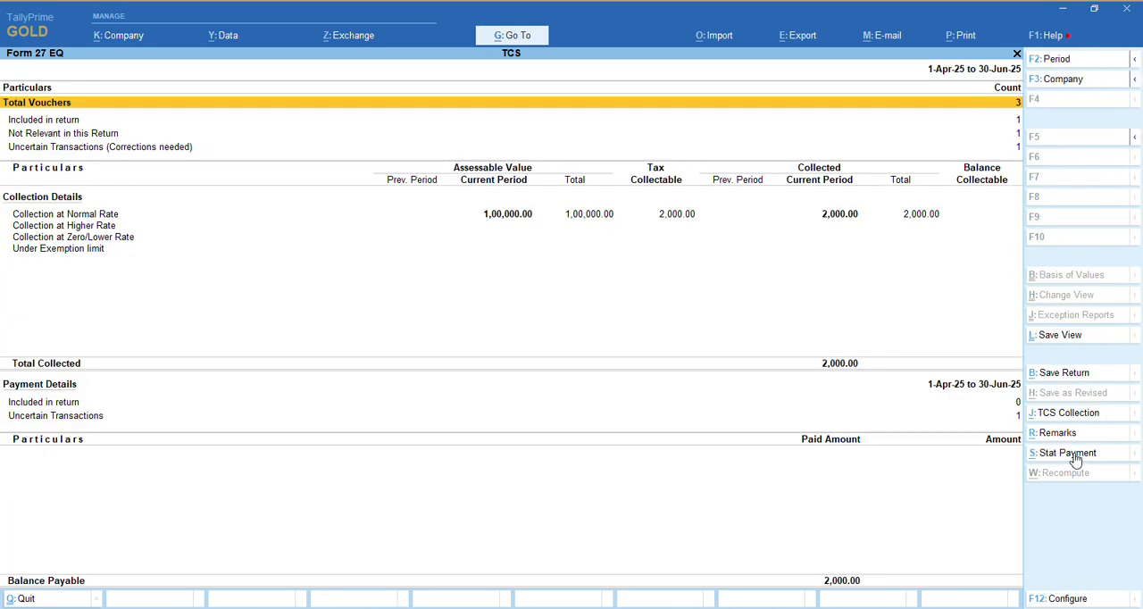
Check the uncertain transactions under Payment Details in Form 27EQ and the TCS Outstandings report, then return to the TCS reports
key(Down)
key(Down)
key(Down)
key(Down)
key(Down)
key(Down)
key(Down)
key(Down)
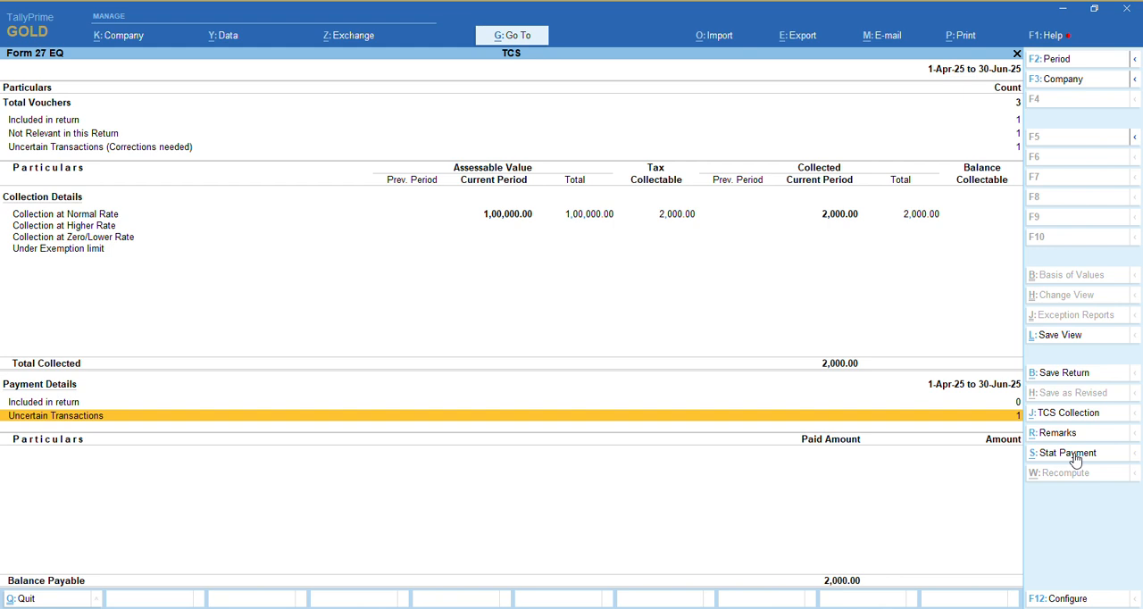
key(Escape)
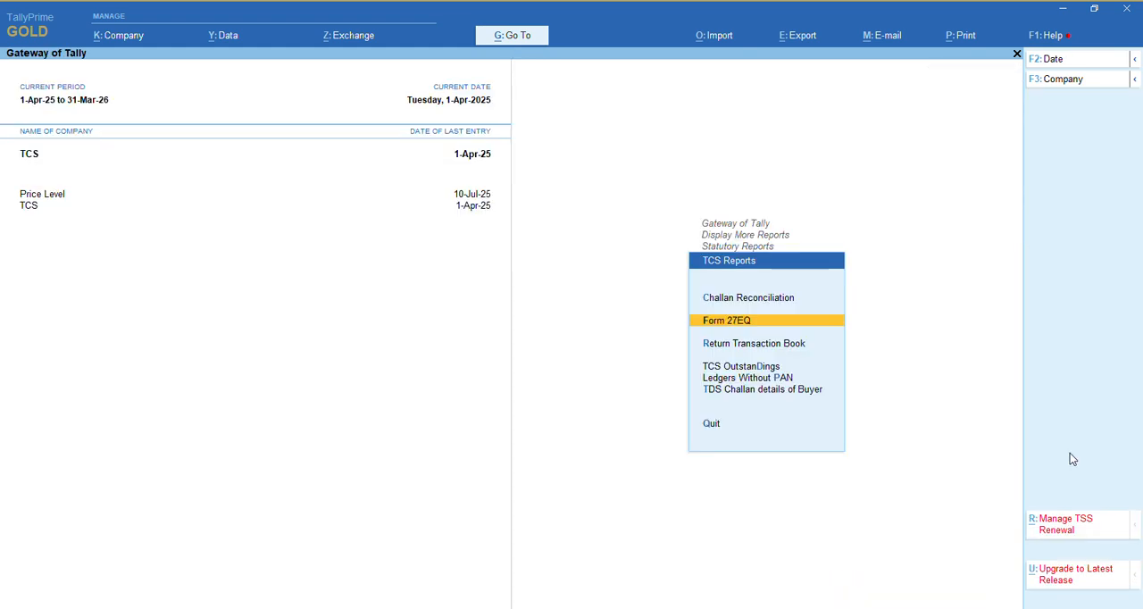
key(Down)
key(Down)
key(Return)
key(Escape)
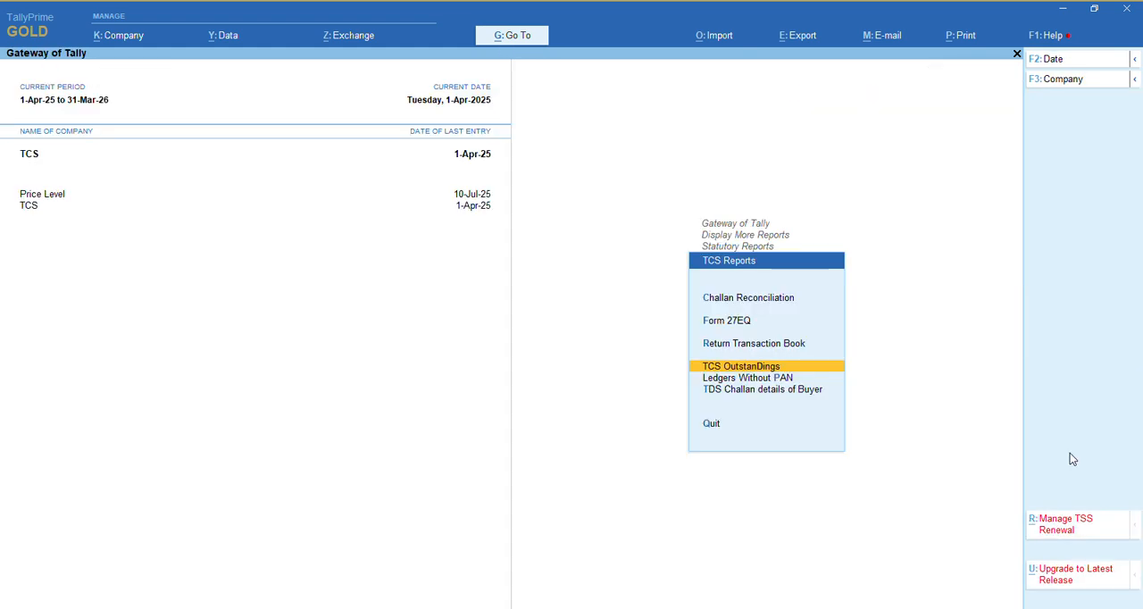
Open Challan Reconciliation and start reconciling the TCS Payable entry dated 1-Apr-25
key(Down)
key(Up)
key(Up)
key(Up)
key(Up)
key(Return)
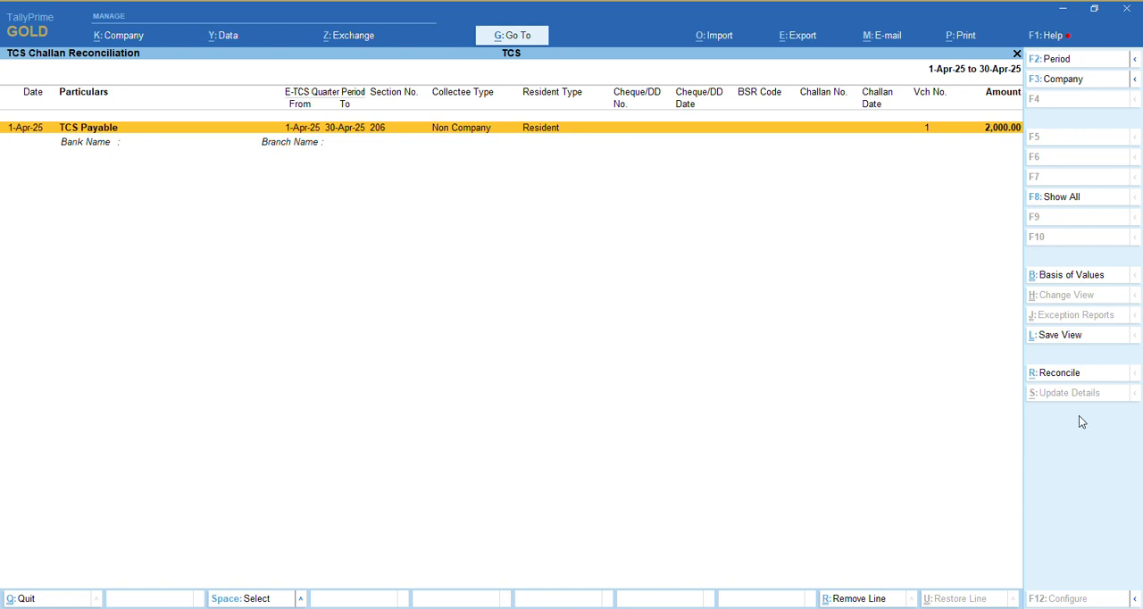
click(1070, 380)
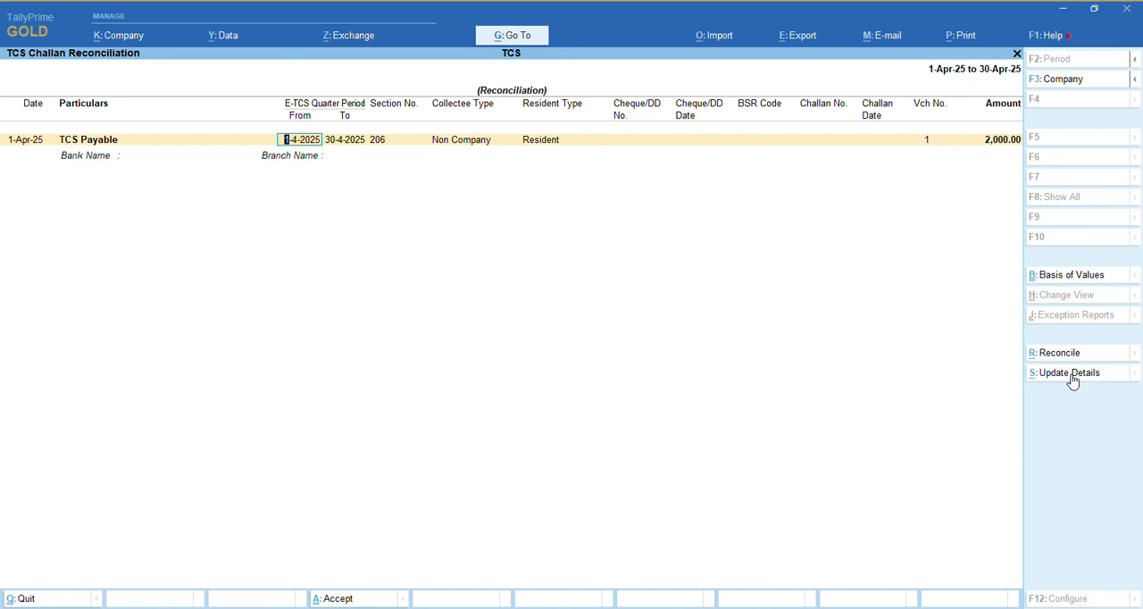
Enter cheque/DD number 545657, cheque/DD date 1-4-2025 and BSR code 0367456 for the TCS Payable entry
key(Return)
key(Return)
key(Return)
key(Return)
key(Return)
text(545)
key(Return)
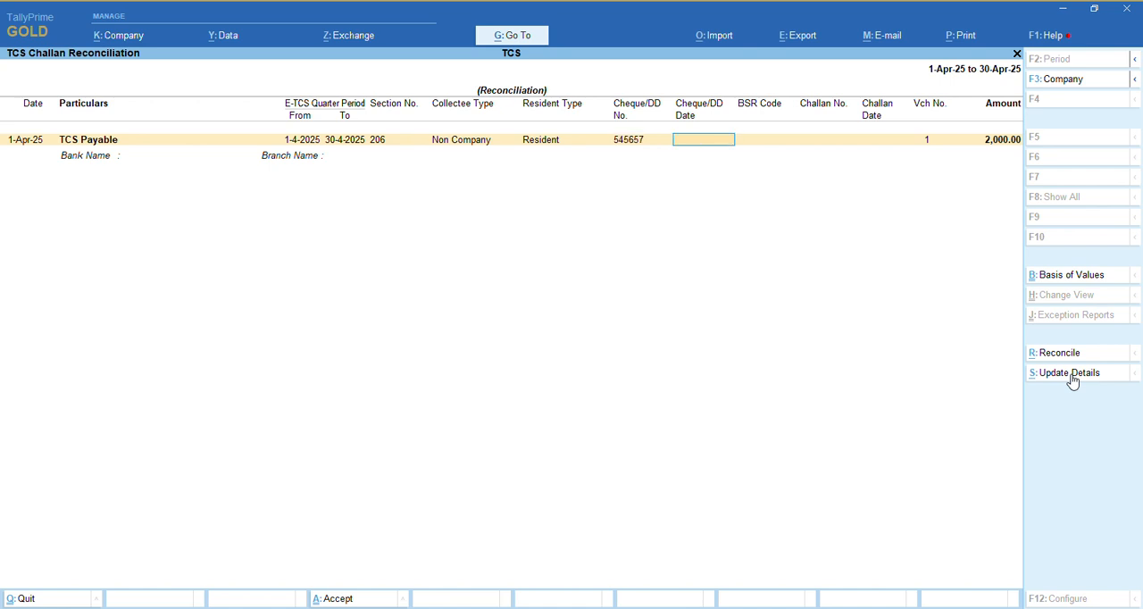
text(1-4-2025)
key(Return)
text(0367456)
Enter challan number 450052, challan date 1-4-2025 and bank name Not Applicable with no branch name, and save the challan reconciliation
key(Return)
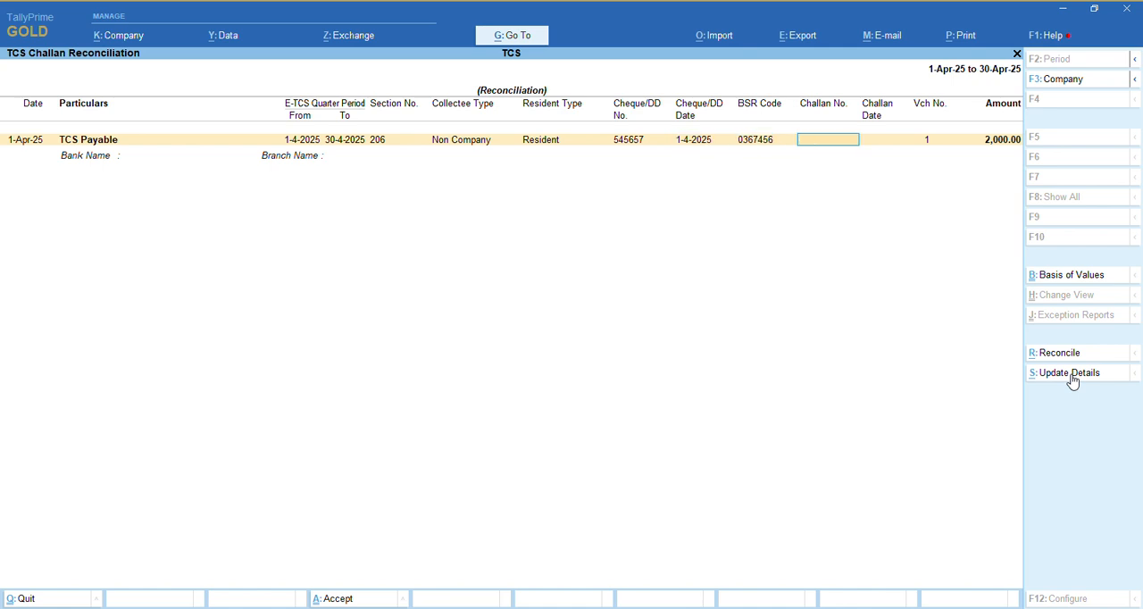
text(450052)
key(Return)
key(Return)
key(BackSpace)
text(1-4-2025)
key(Return)
key(Return)
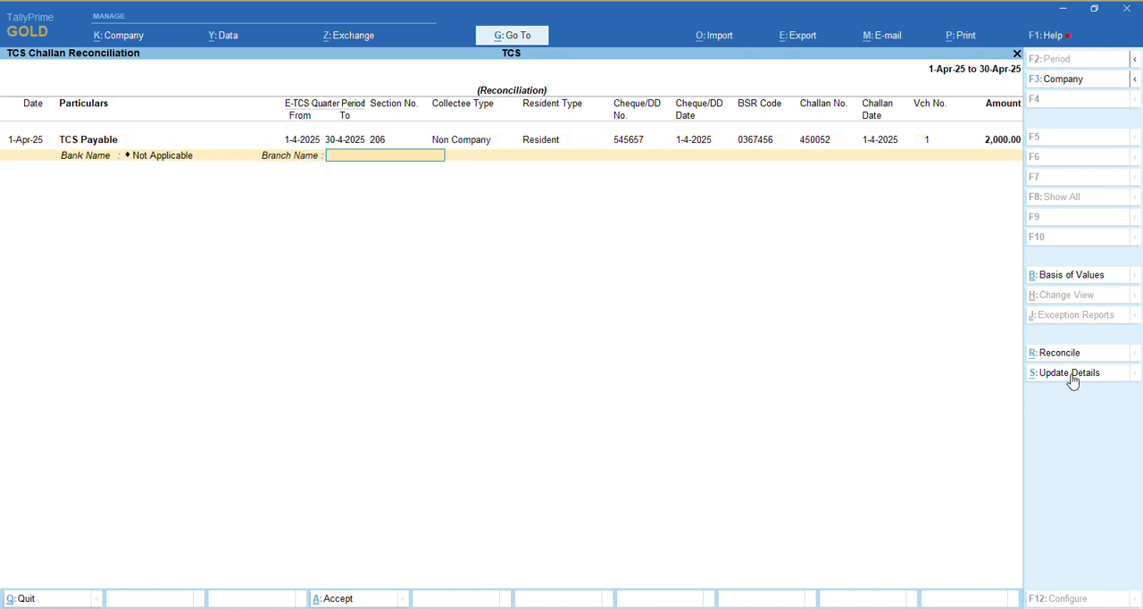
key(Return)
key(Return)
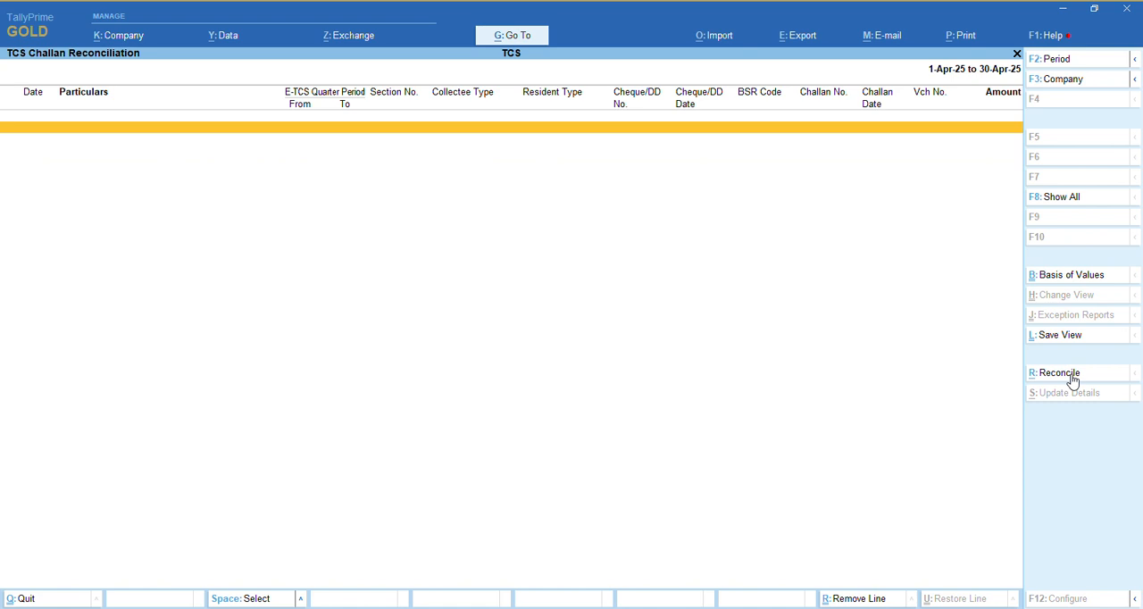
Close Challan Reconciliation and the TCS reports, and quit the program
key(Escape)
key(Escape)
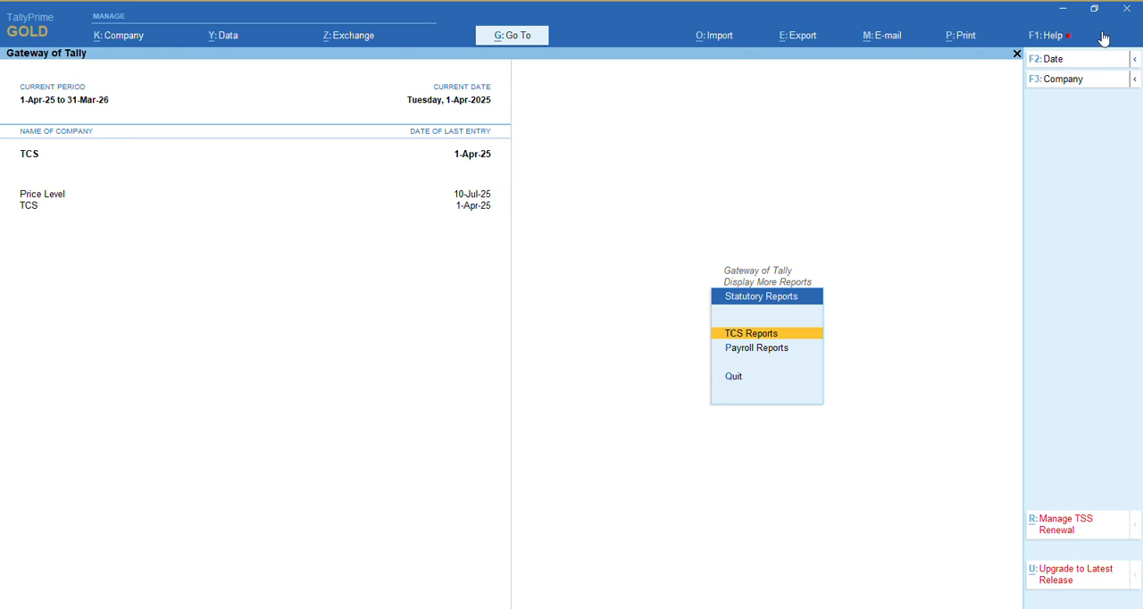
click(1129, 9)
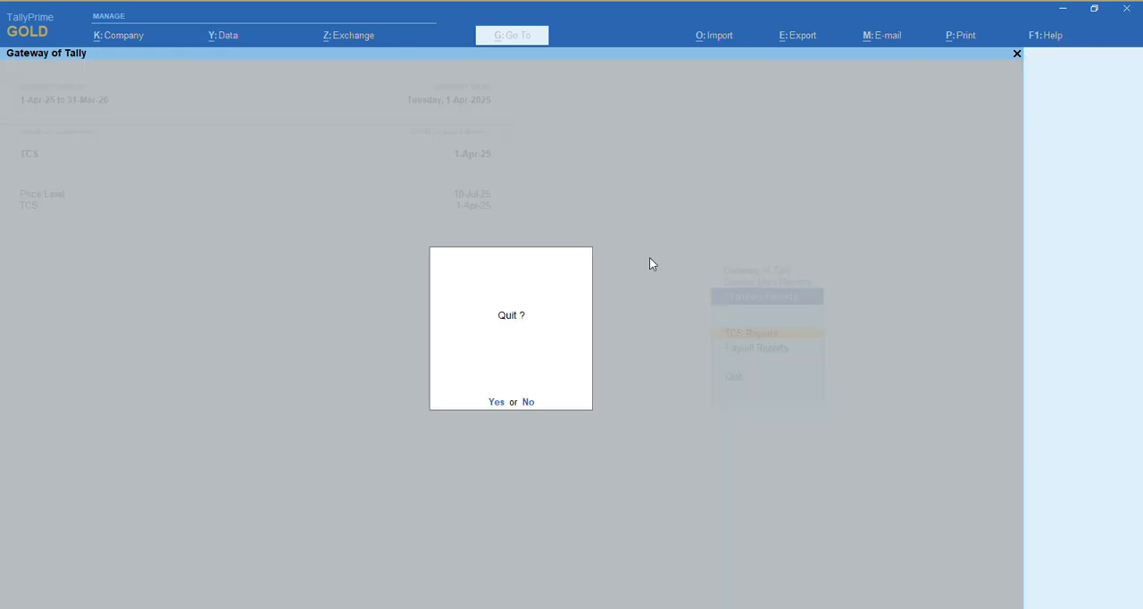